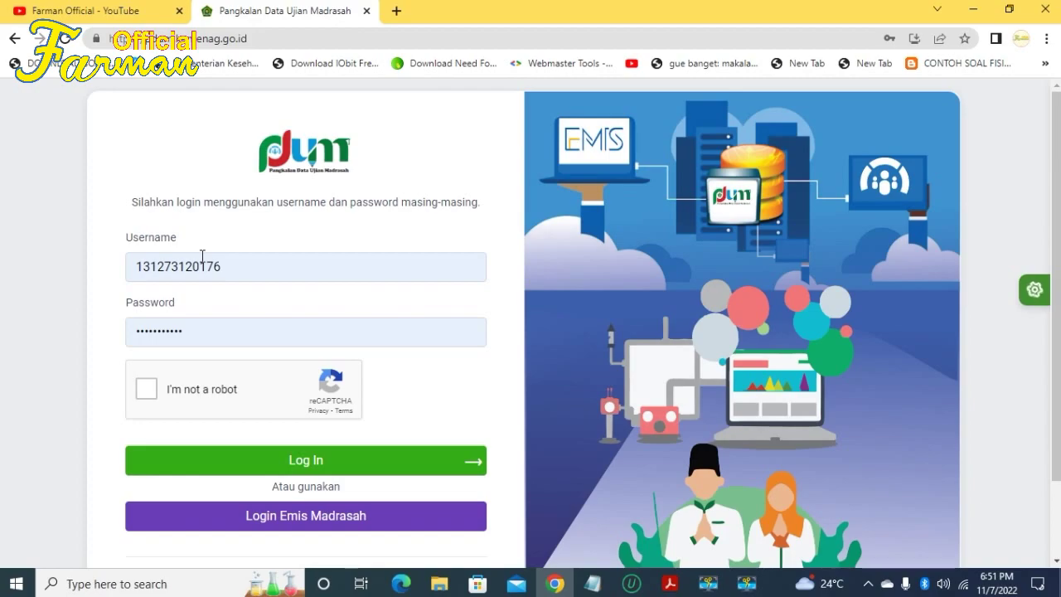
Step: Switch to YouTube and look through the Farman Official channel's uploaded videos
left_click(28, 17)
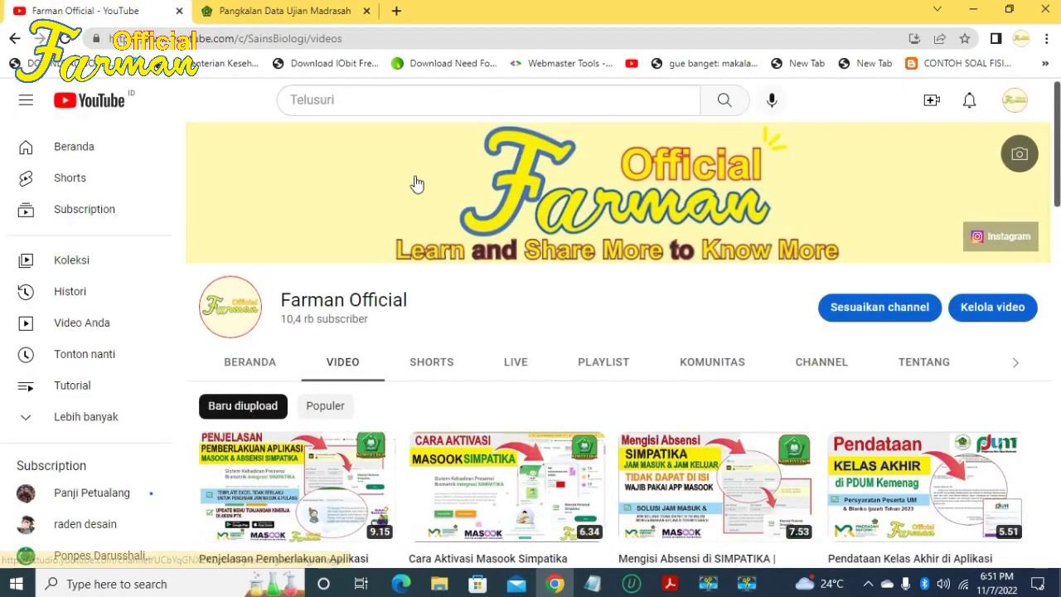
scroll(414, 184, "down", 5)
scroll(417, 185, "down", 10)
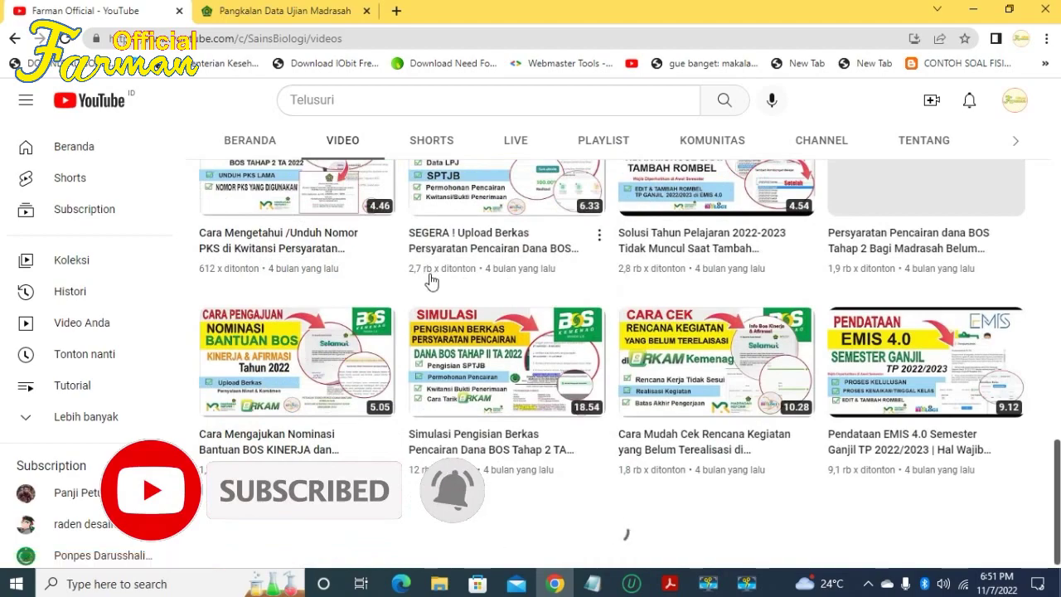
scroll(432, 280, "up", 10)
scroll(429, 280, "up", 5)
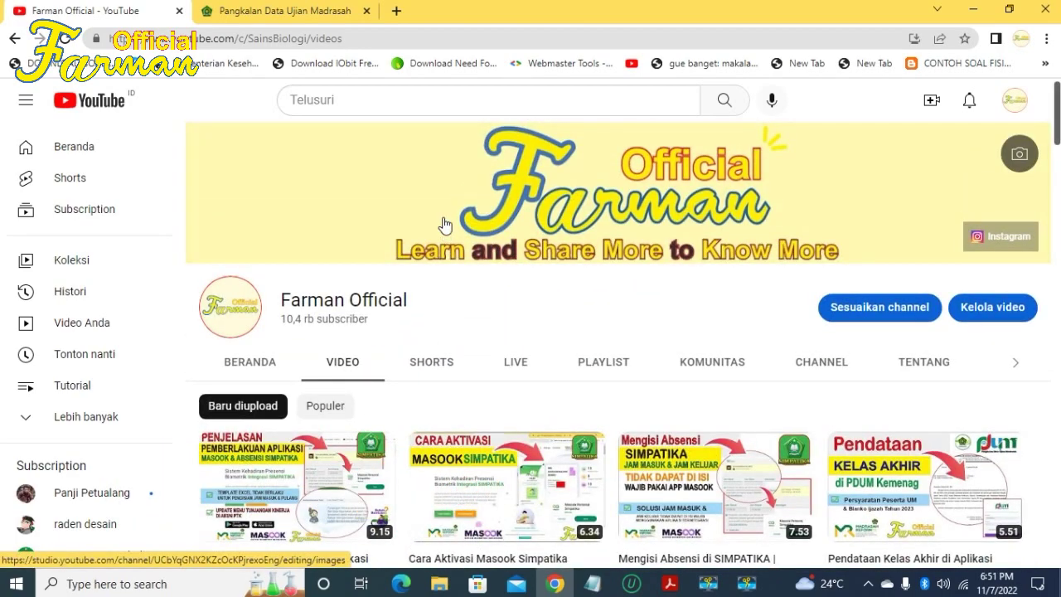
scroll(445, 231, "down", 2)
scroll(446, 219, "down", 10)
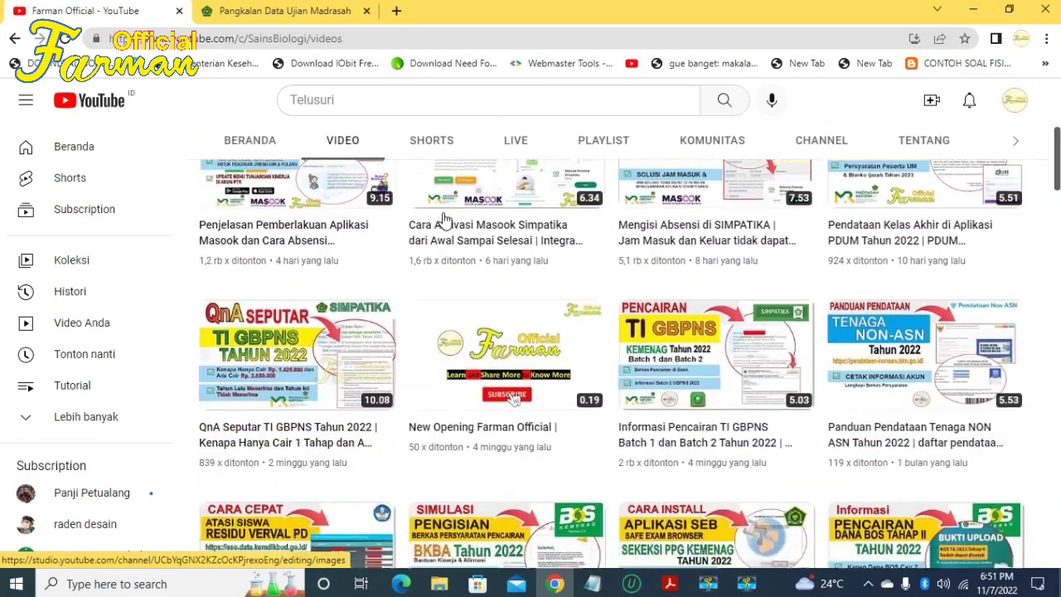
scroll(446, 220, "down", 6)
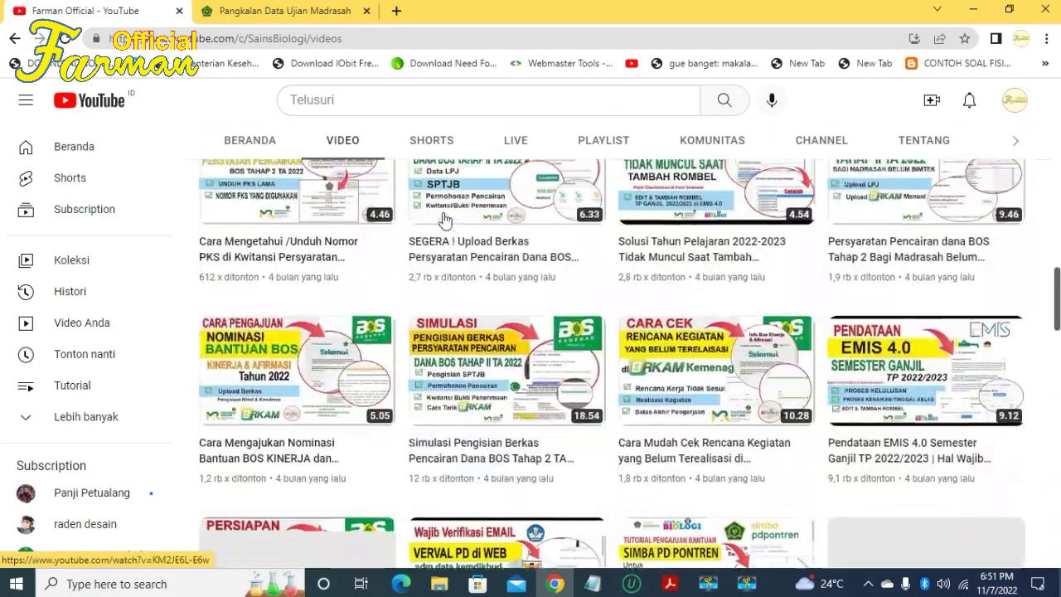
scroll(445, 220, "up", 10)
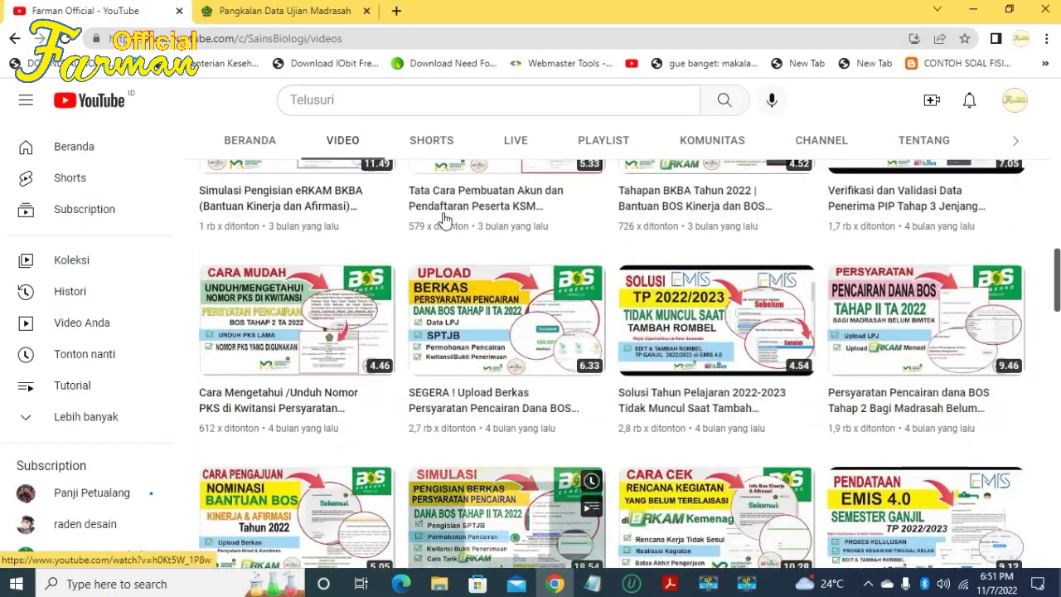
scroll(445, 220, "up", 8)
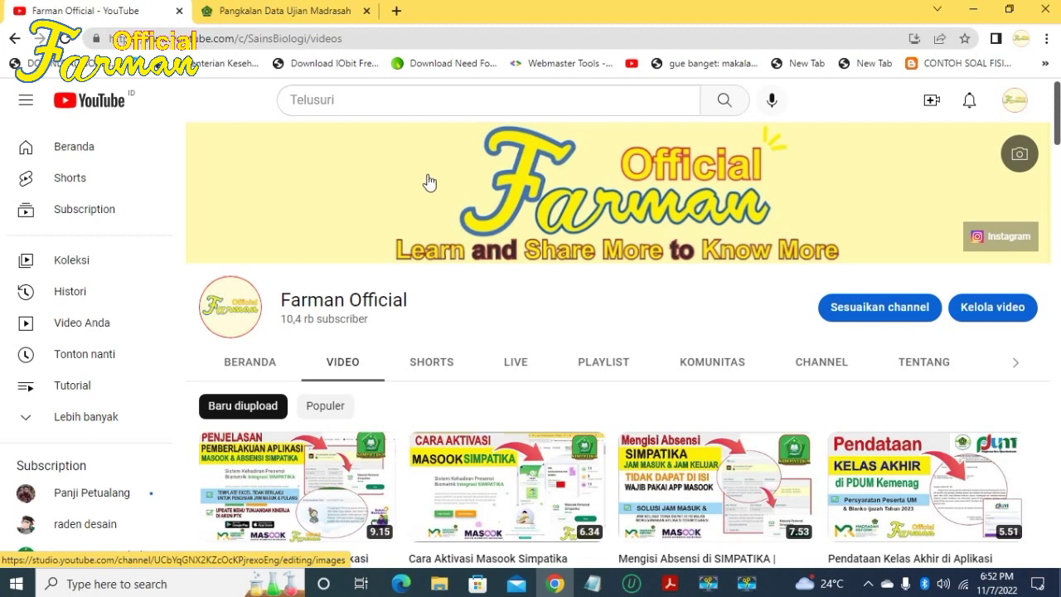
Step: Return to the PDUM login page and open the EMIS website in a new browser tab
left_click(276, 15)
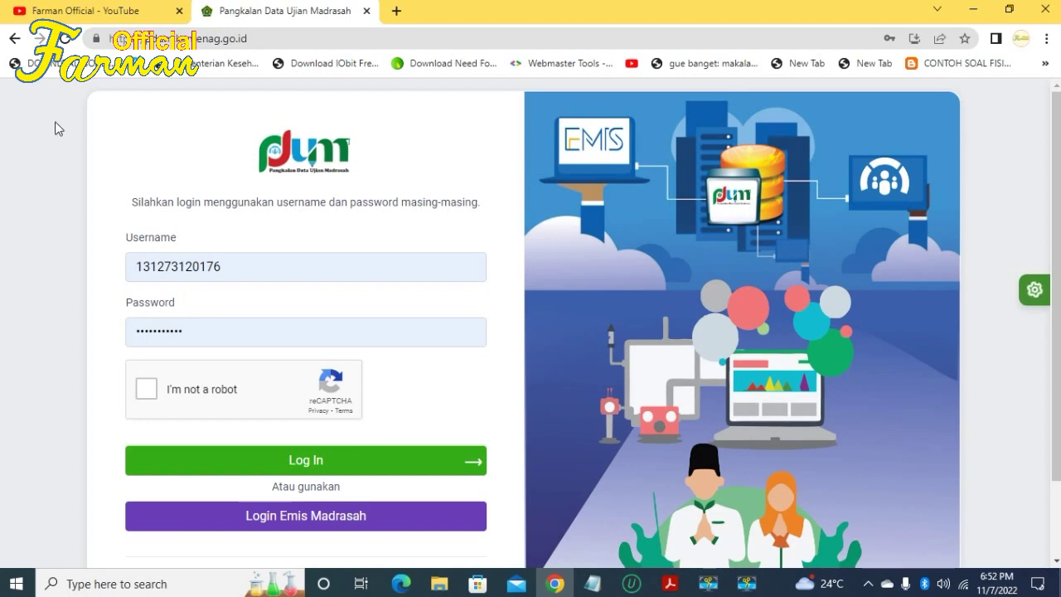
left_click(397, 11)
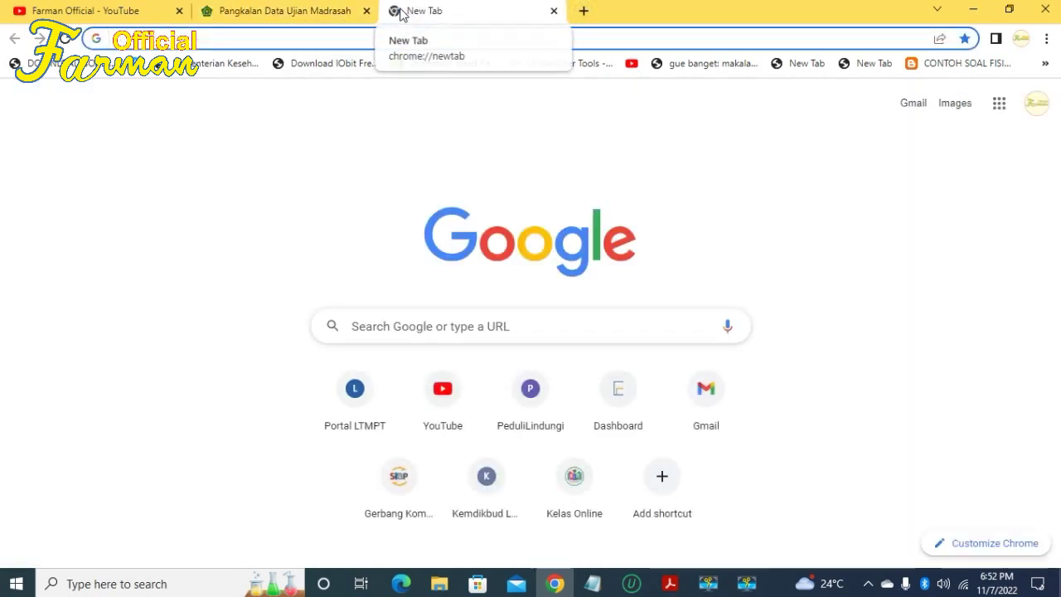
type("emis")
key("Return")
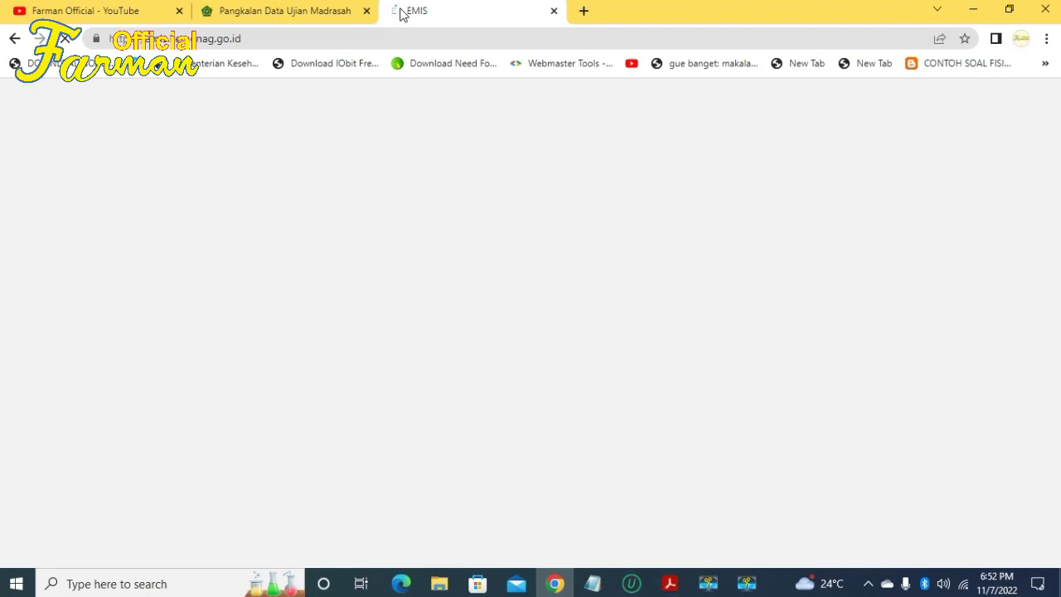
left_click(285, 10)
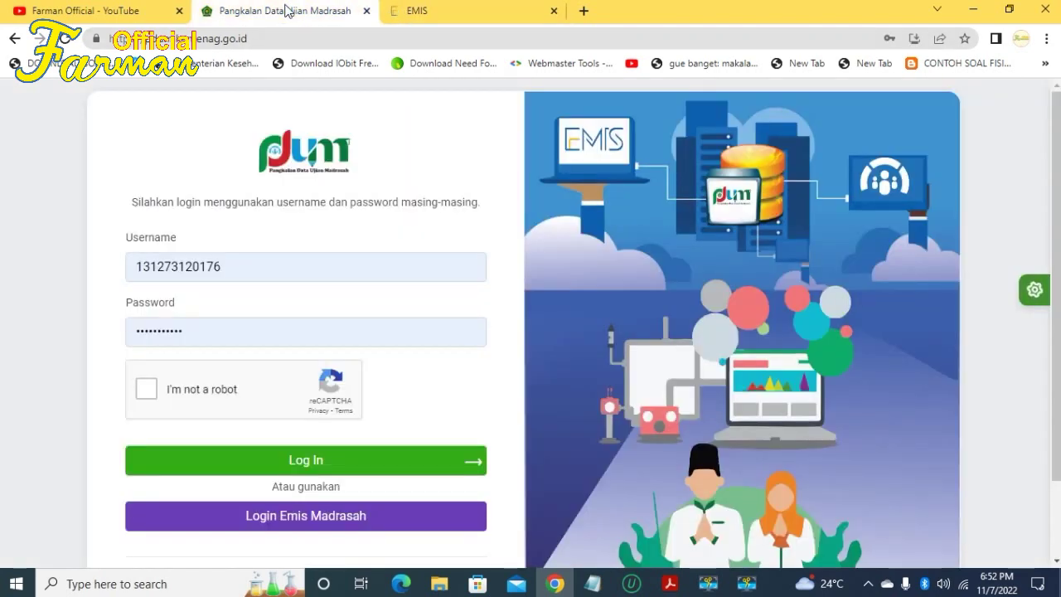
left_click(418, 12)
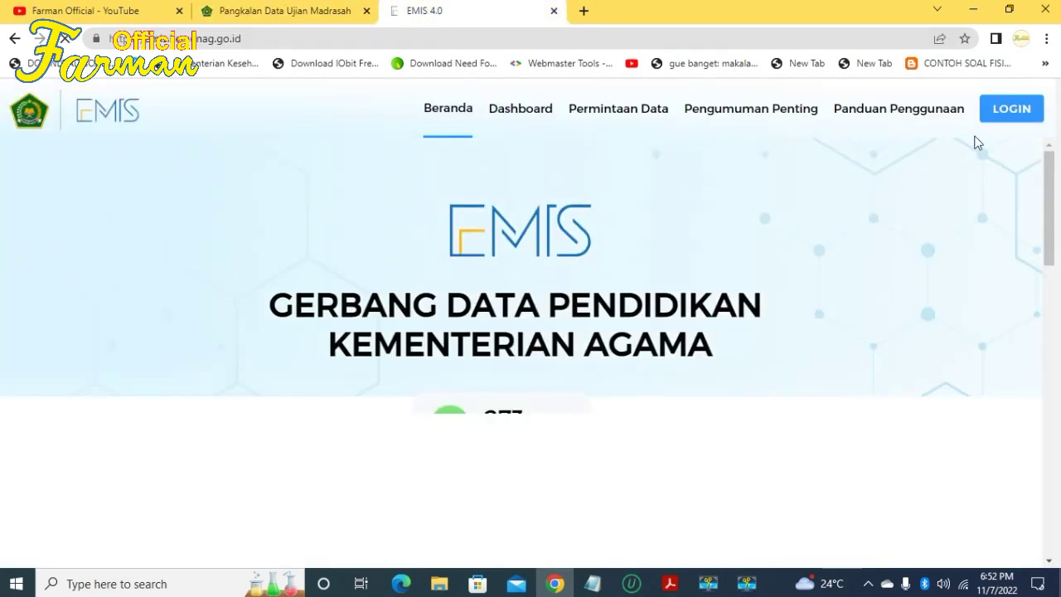
Step: Log in to EMIS with the prefilled credentials, complete the robot check, and dismiss the announcement
left_click(1017, 116)
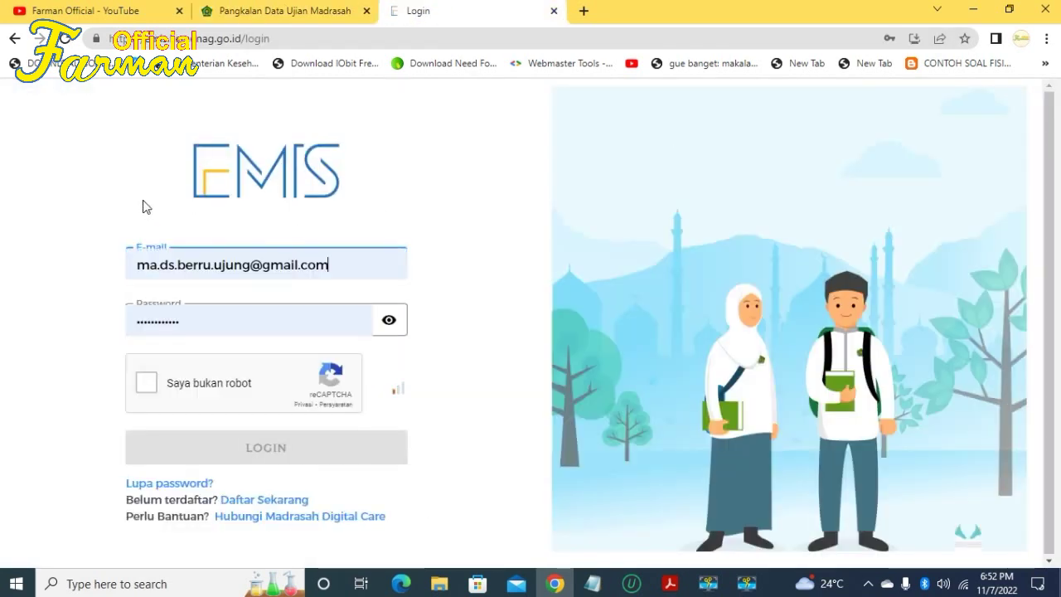
left_click(163, 404)
left_click(214, 460)
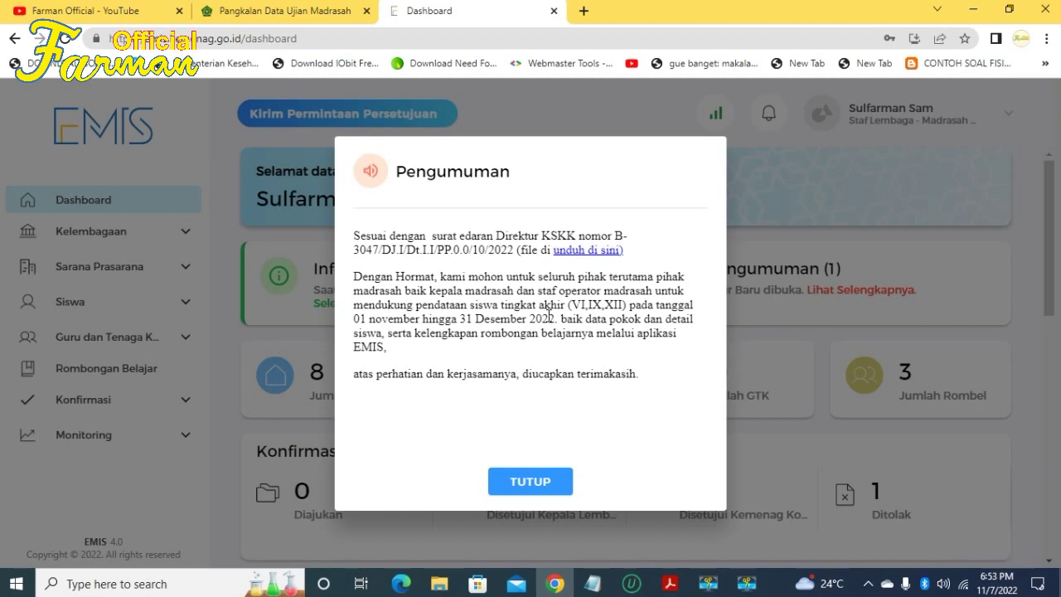
left_click(549, 489)
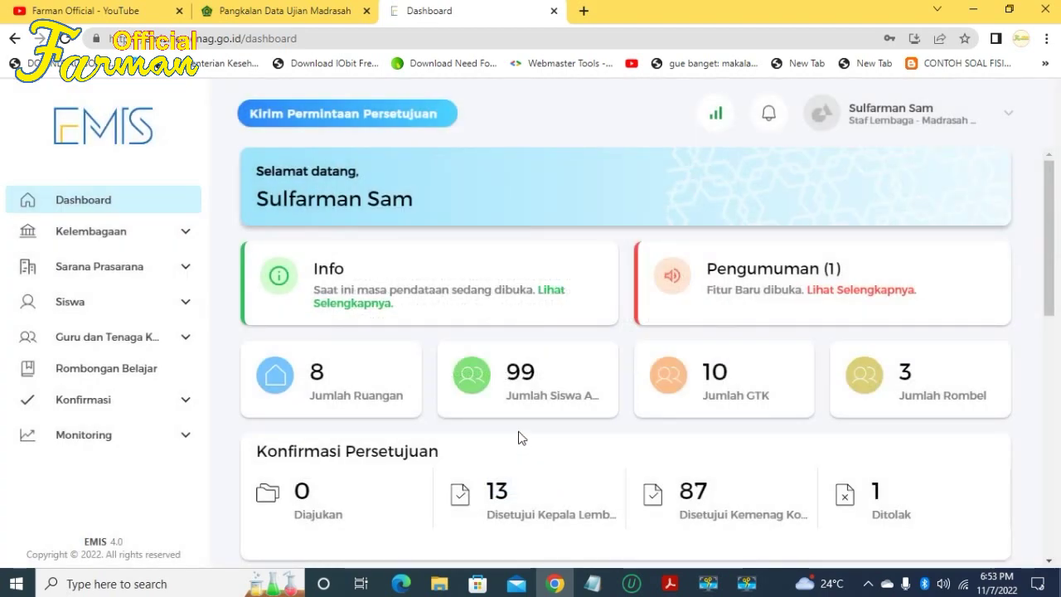
Step: View the Rombongan Belajar list, and display Daftar Siswa sorted by Tingkat - Rombel in descending order
left_click(126, 375)
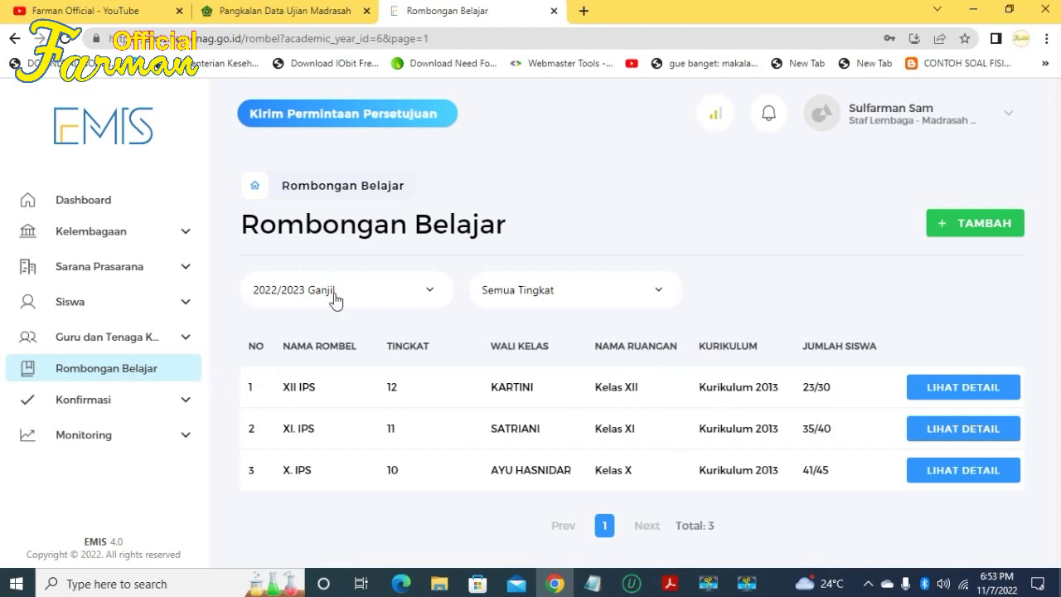
left_click(92, 304)
left_click(102, 342)
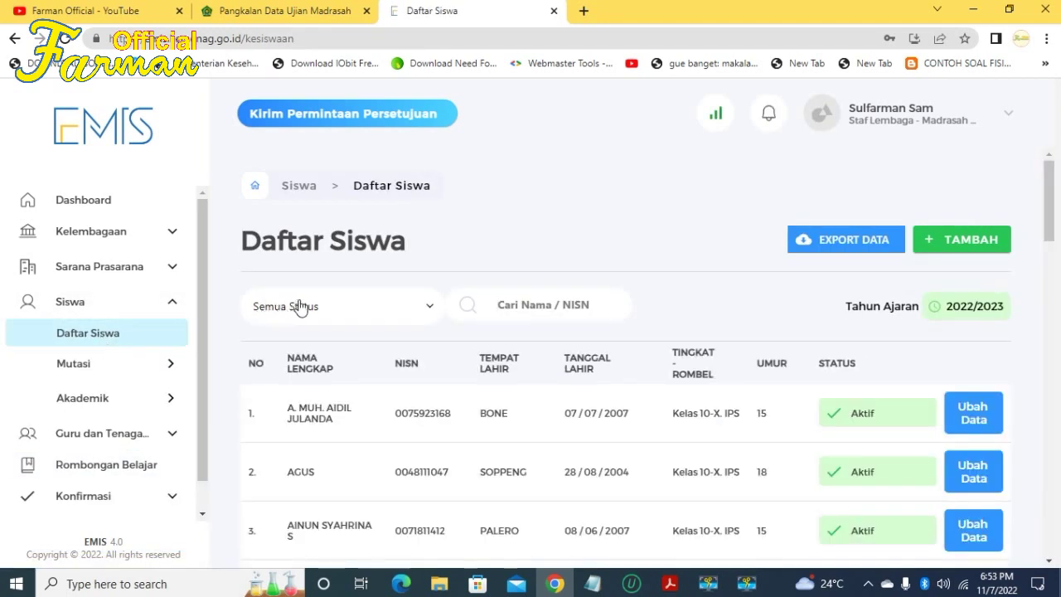
left_click(683, 364)
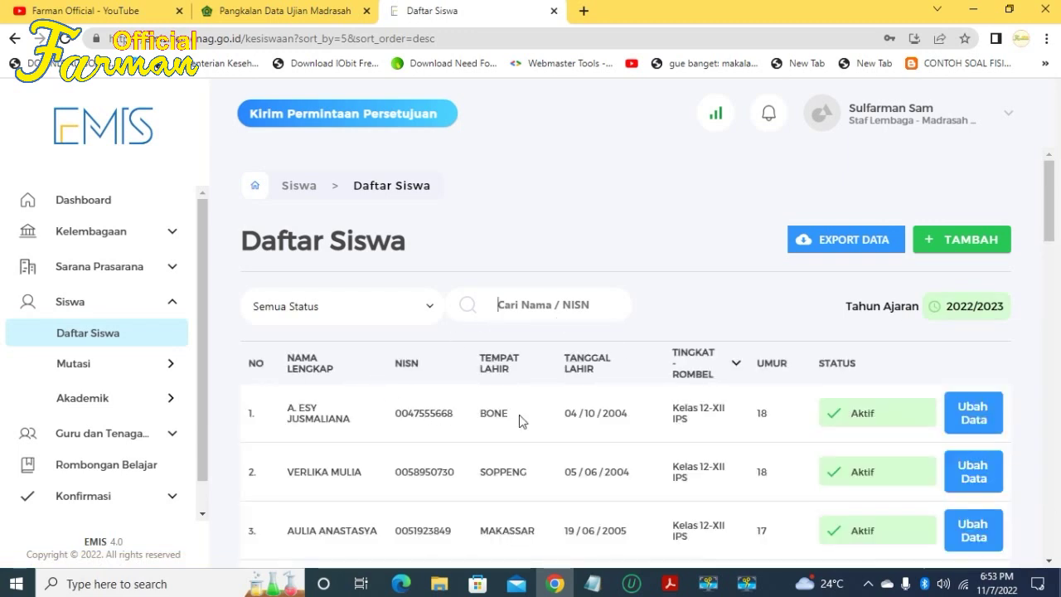
Step: Open the first listed student's details and examine the whole Data Orang Tua section, including the uploaded family documents
left_click(976, 410)
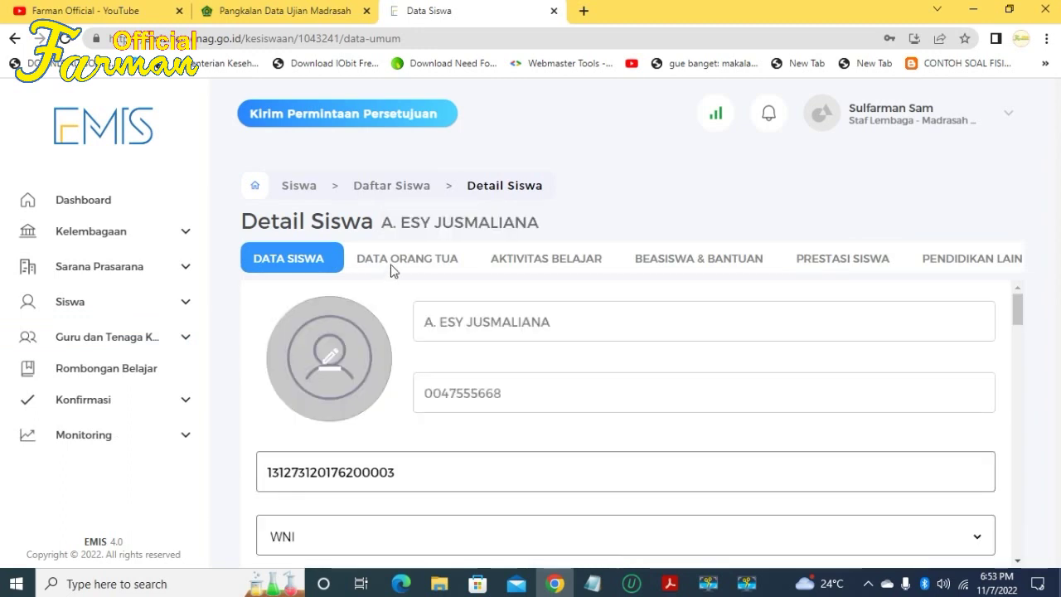
left_click(393, 266)
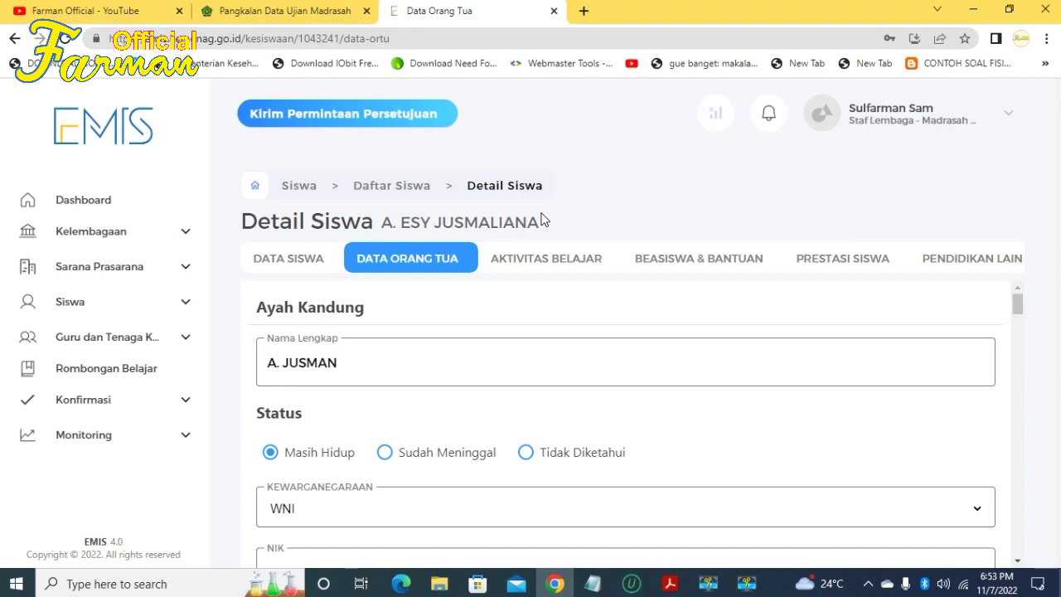
scroll(530, 390, "down", 10)
scroll(521, 403, "down", 15)
scroll(520, 403, "down", 15)
scroll(521, 403, "down", 4)
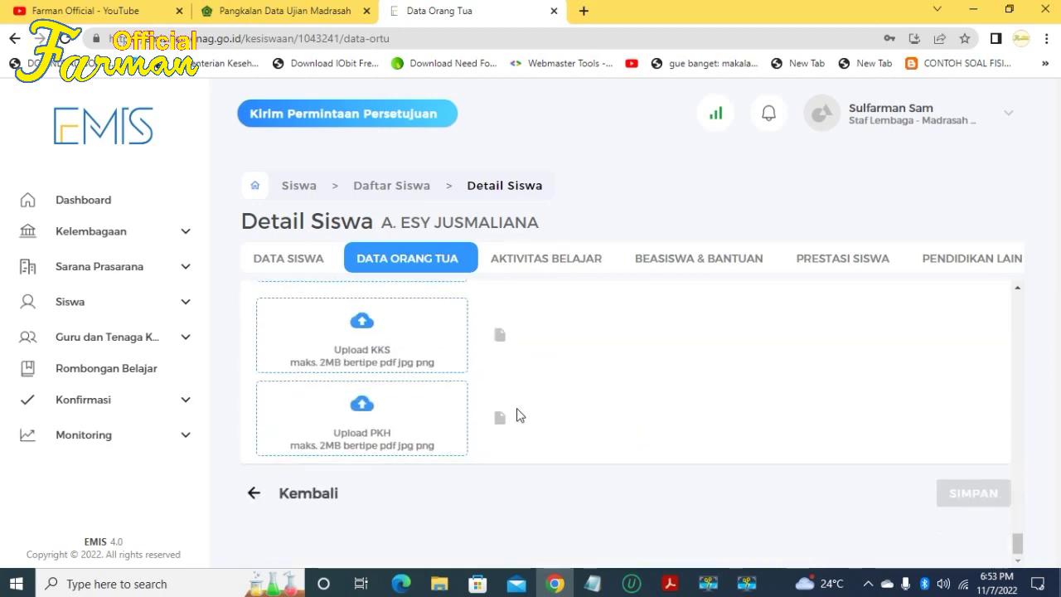
scroll(520, 414, "up", 3)
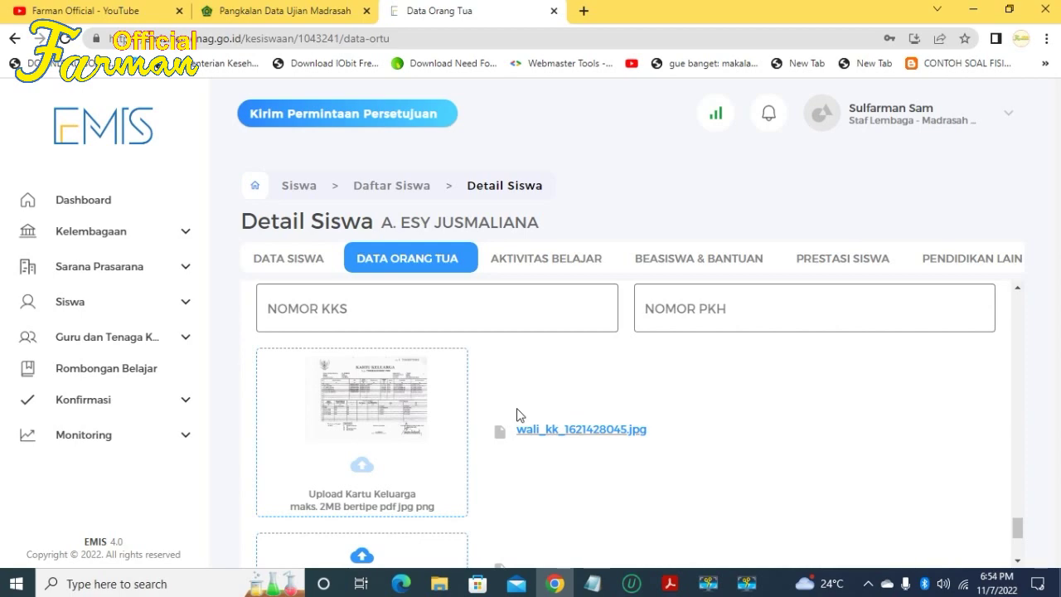
scroll(516, 414, "up", 10)
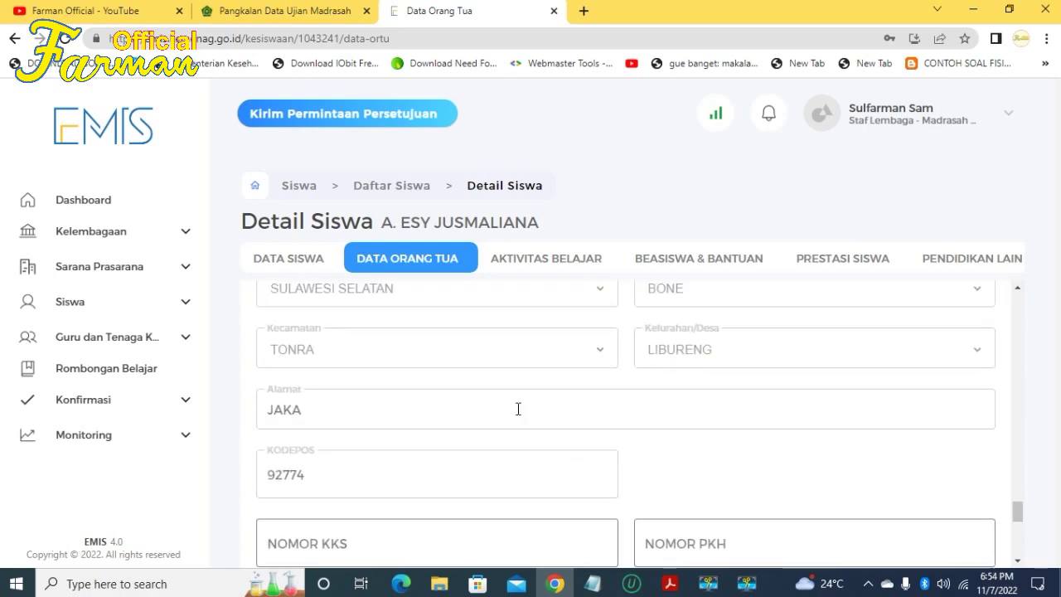
scroll(516, 414, "up", 15)
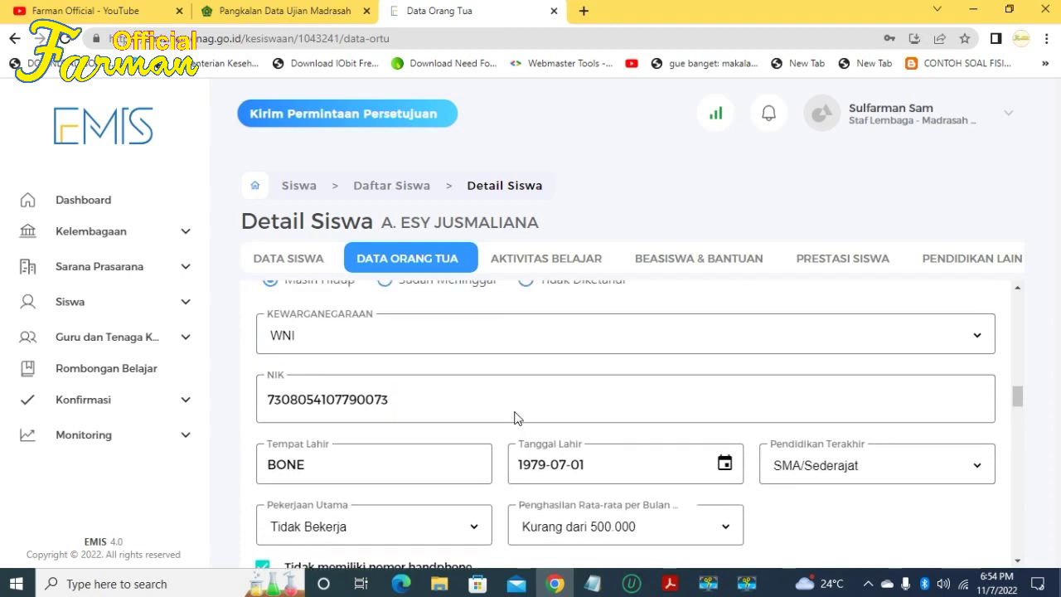
scroll(512, 419, "up", 2)
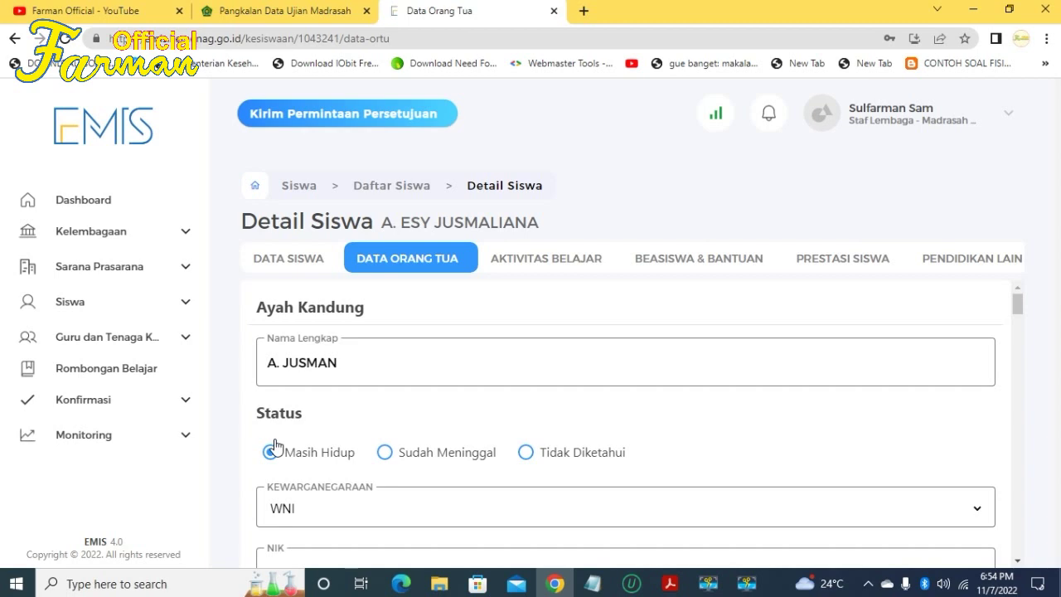
Step: Switch to PDUM and log in with the prefilled credentials after completing the robot check
left_click(267, 11)
left_click(141, 395)
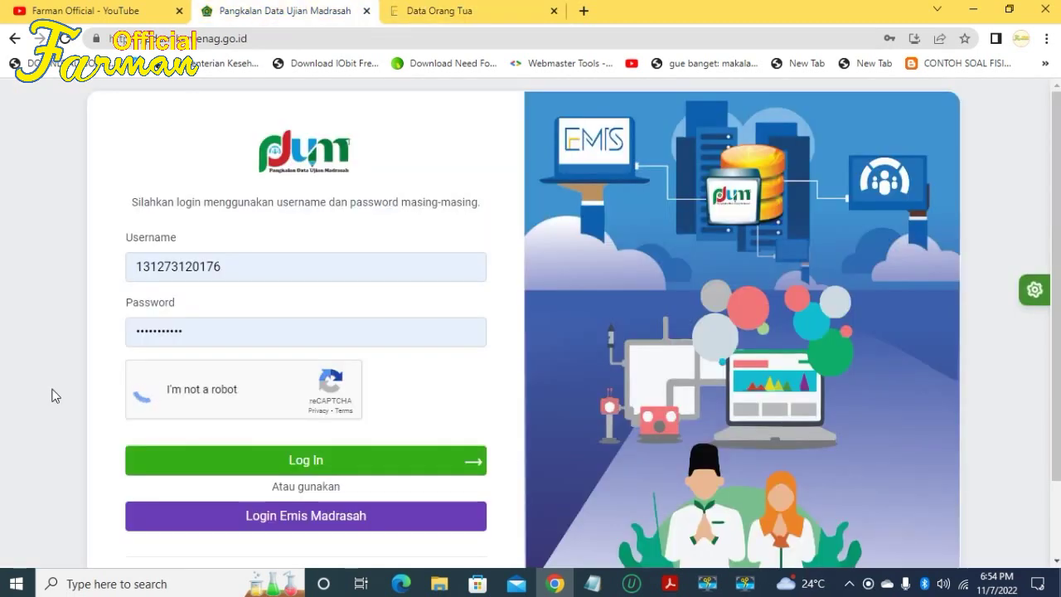
left_click(236, 471)
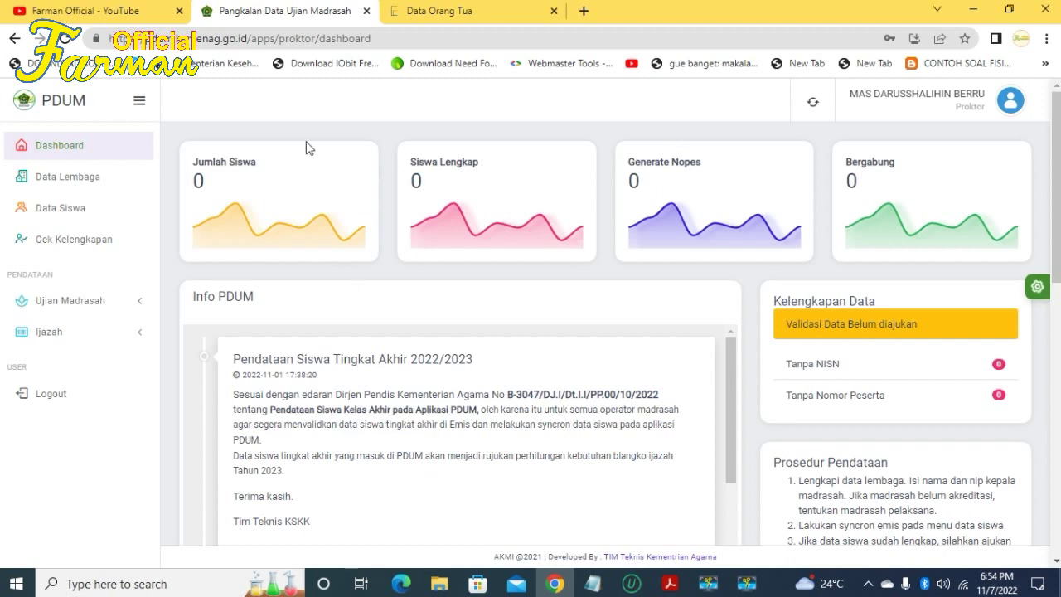
Step: Examine the Data Siswa and Cek Kelengkapan pages in PDUM, ending on Data Siswa
left_click(83, 218)
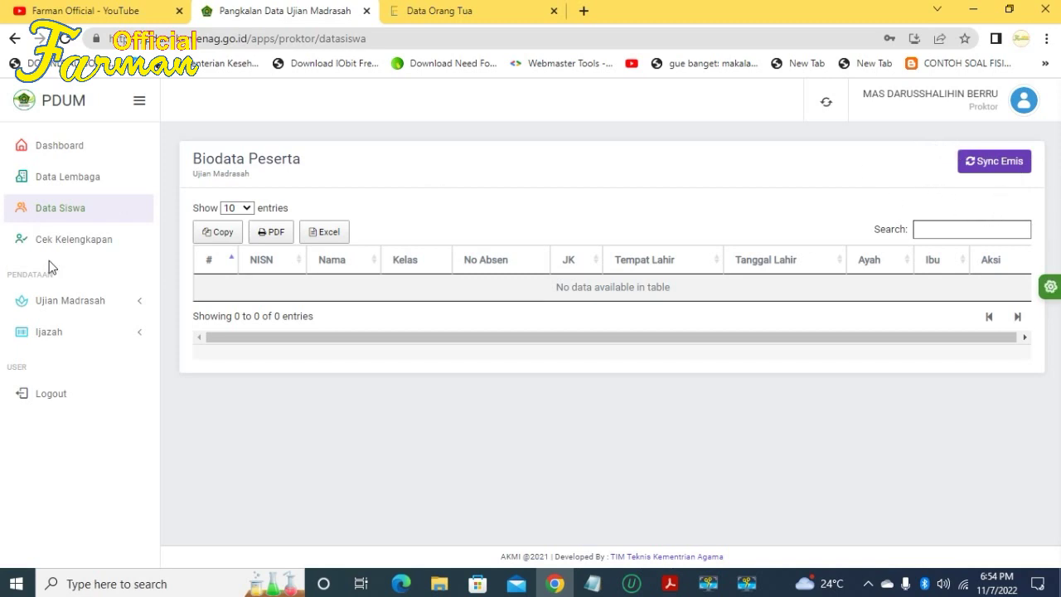
left_click(76, 249)
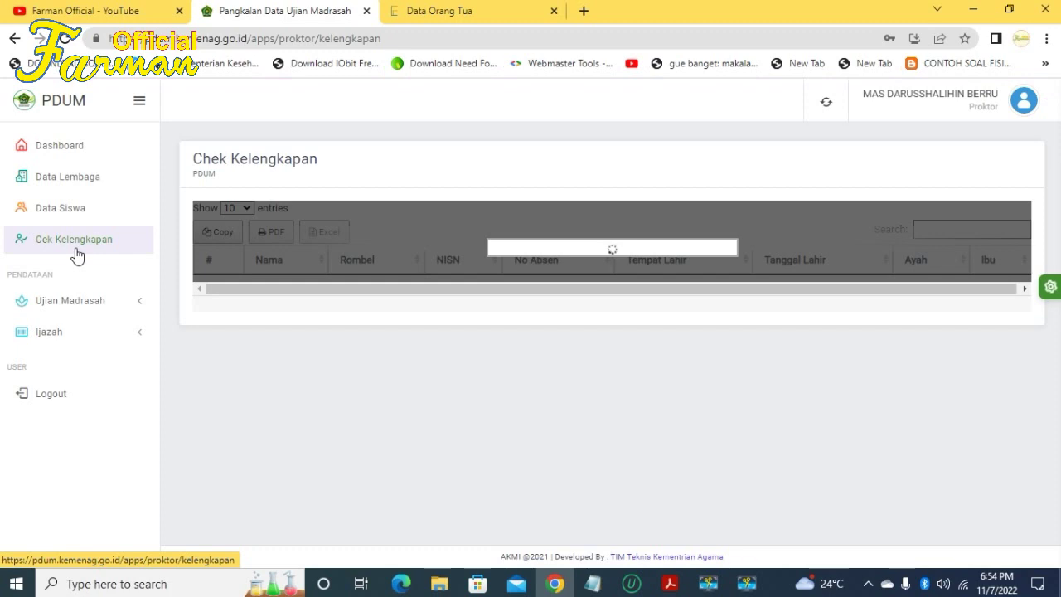
left_click(59, 208)
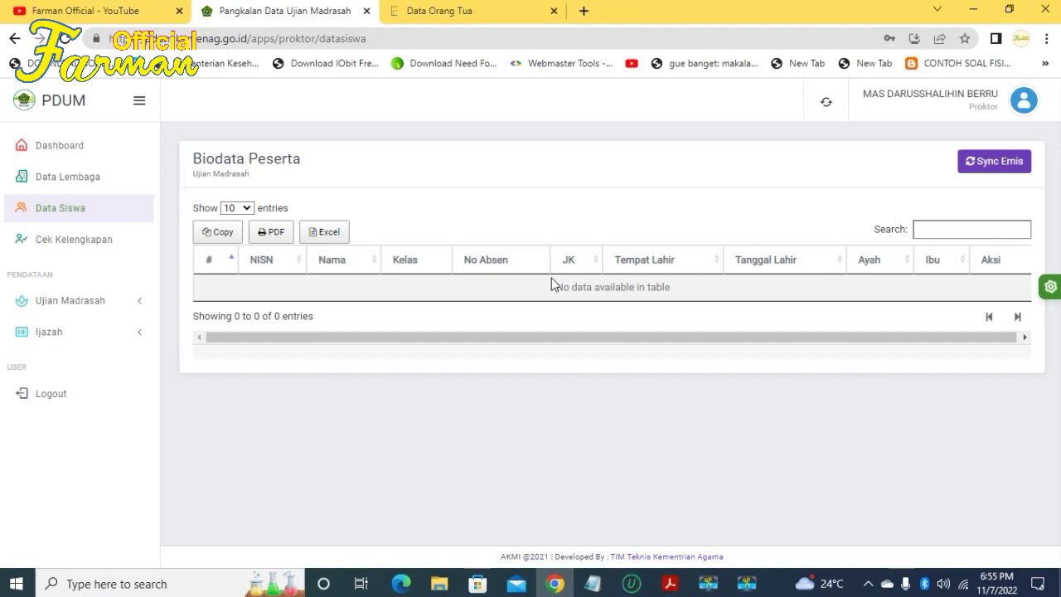
Step: Switch back to EMIS and look through the class 12 students in Daftar Siswa for comparison with PDUM's Data Siswa
left_click(417, 20)
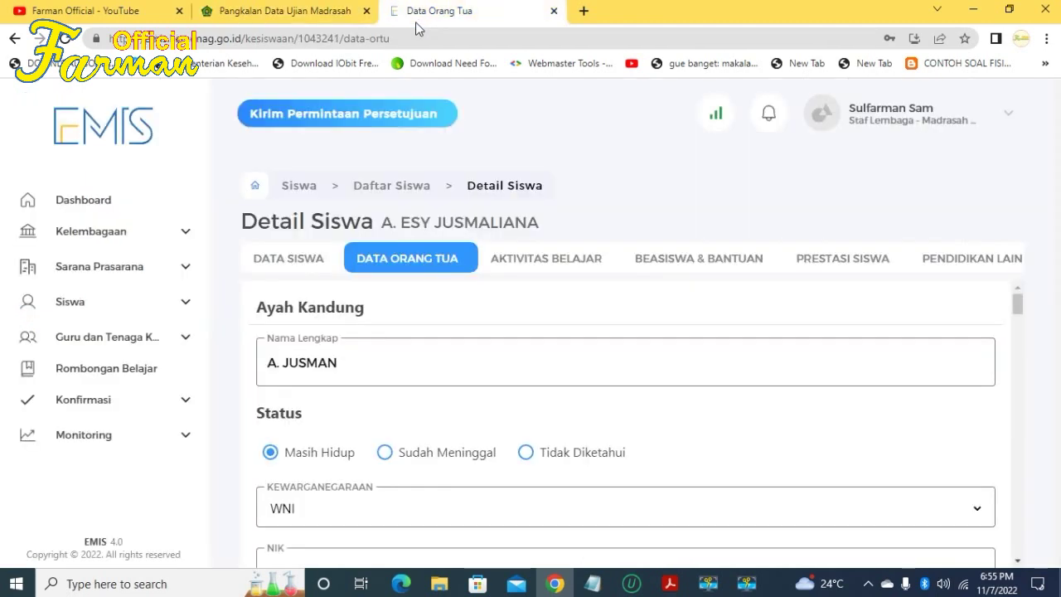
left_click(77, 310)
left_click(91, 334)
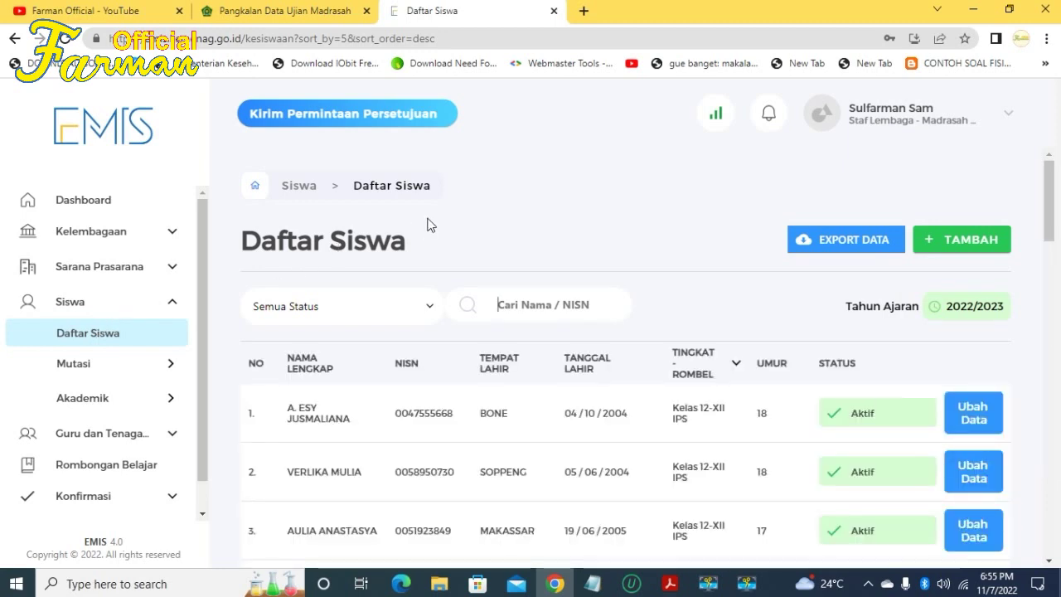
left_click(321, 15)
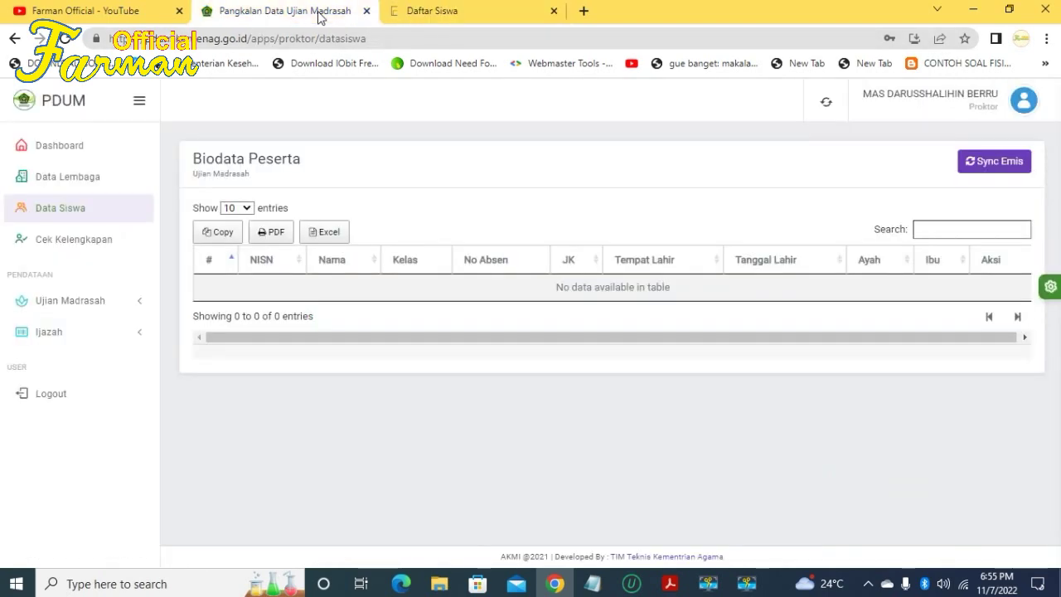
left_click(438, 18)
scroll(465, 257, "down", 3)
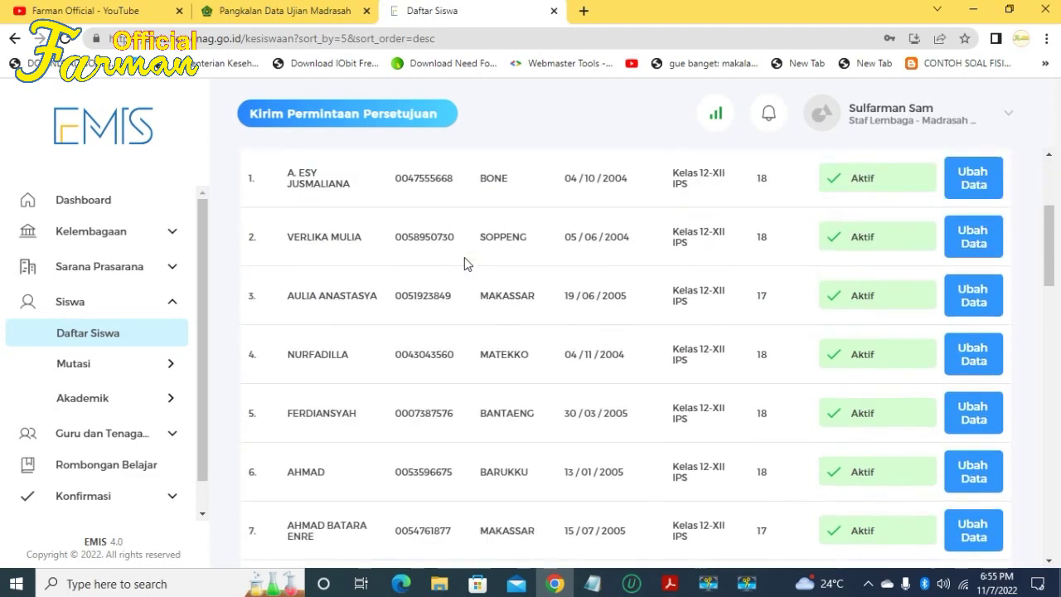
scroll(465, 257, "down", 2)
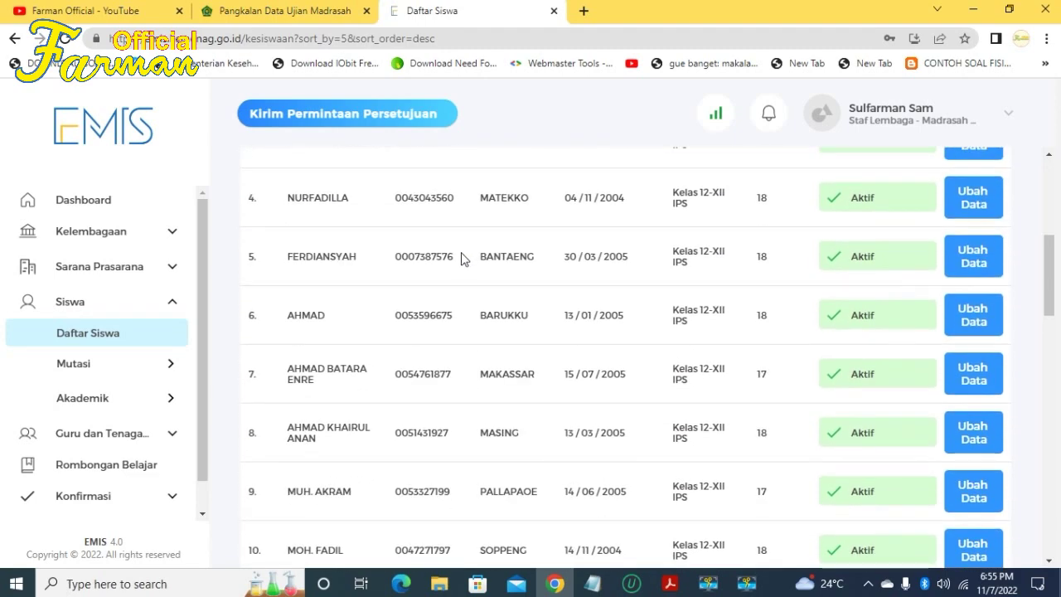
Step: Look further through the class 12 students in EMIS and compare them with PDUM's Data Siswa and Cek Kelengkapan pages
scroll(462, 259, "down", 2)
scroll(463, 263, "down", 2)
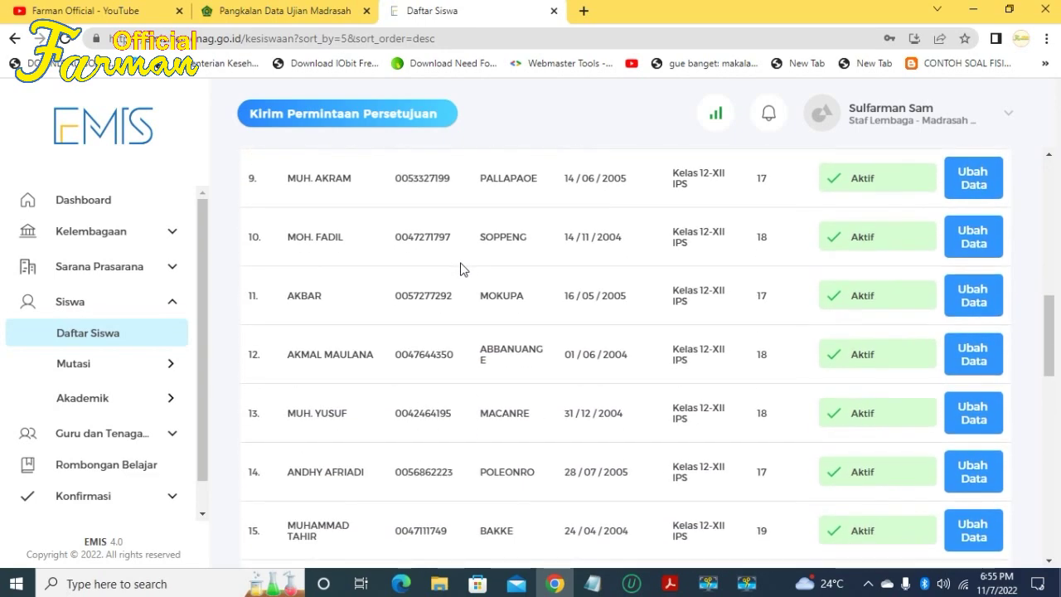
left_click(285, 11)
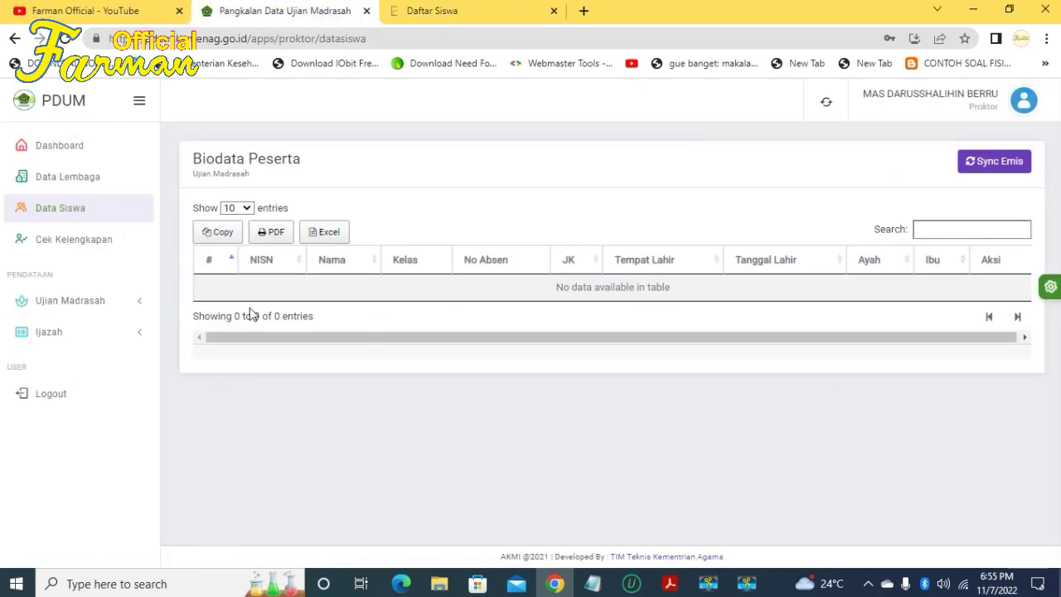
left_click(106, 251)
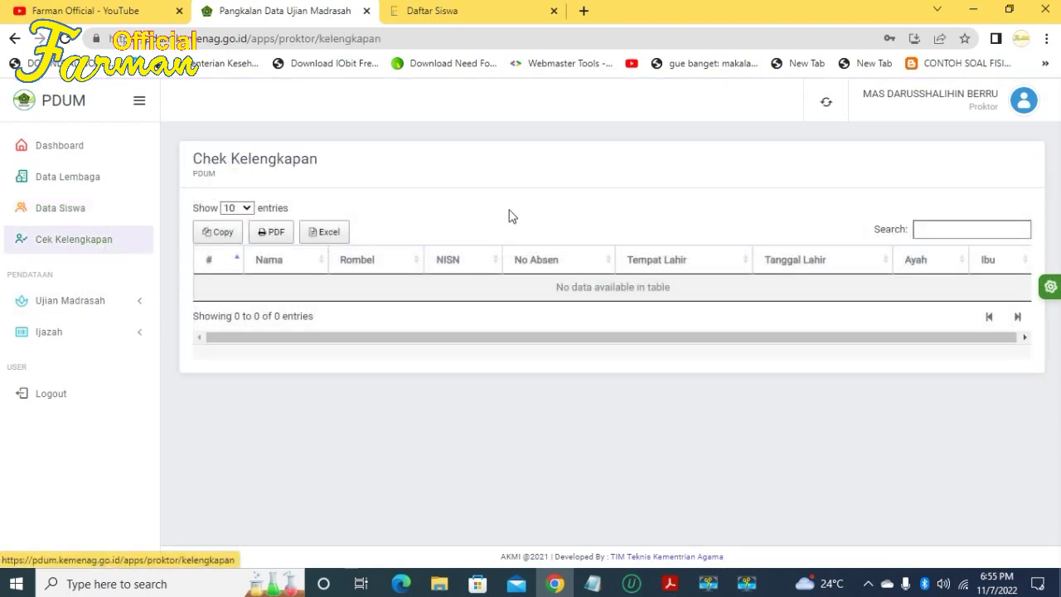
Step: Switch between EMIS and PDUM to compare the Daftar Siswa list with the Cek Kelengkapan page, ending at the start of Daftar Siswa
left_click(478, 18)
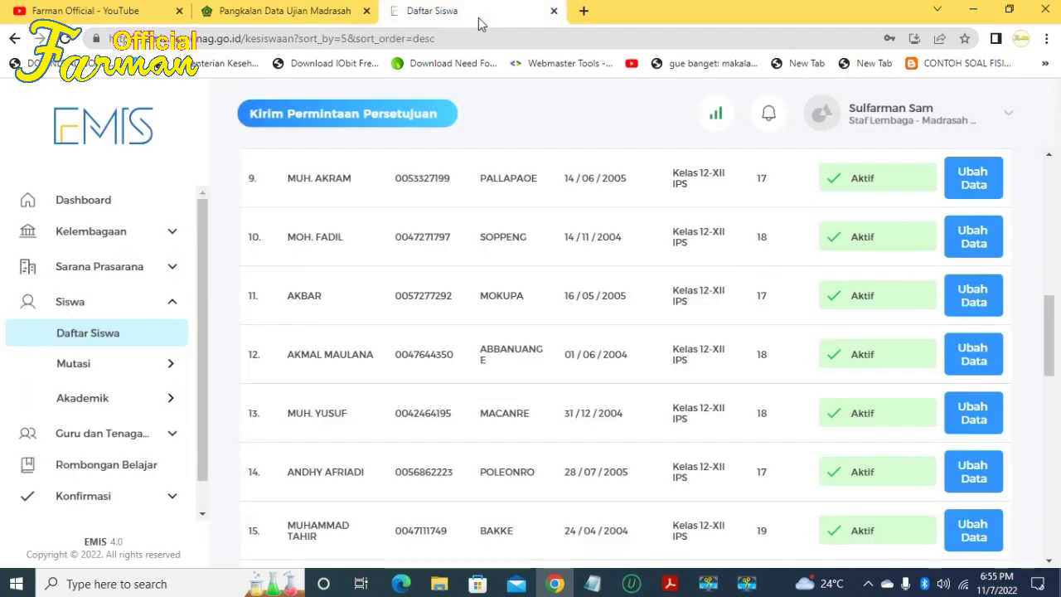
scroll(519, 293, "up", 2)
scroll(520, 294, "up", 1)
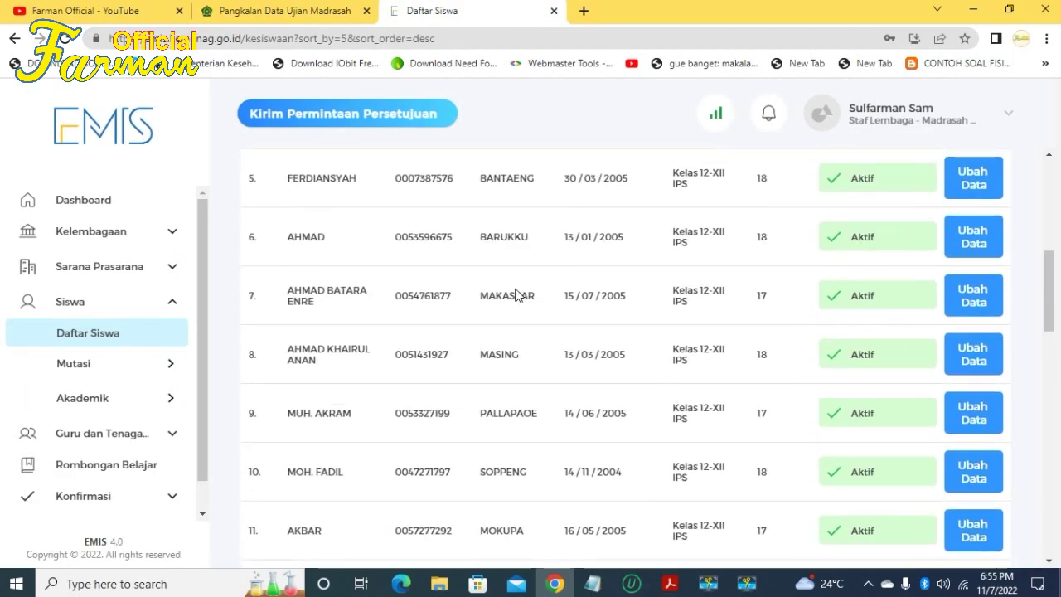
scroll(516, 295, "up", 3)
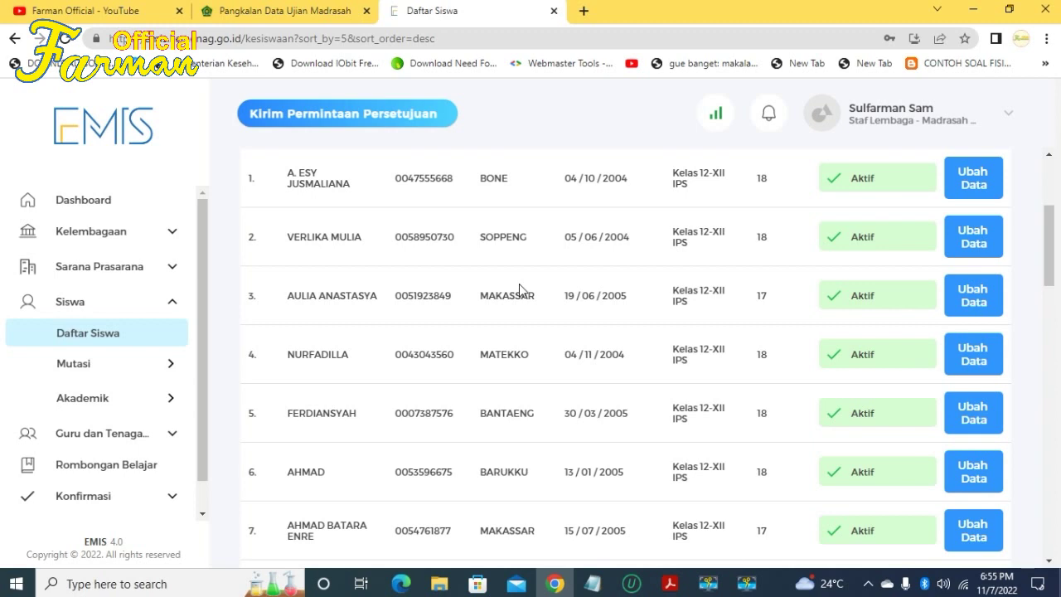
left_click(259, 12)
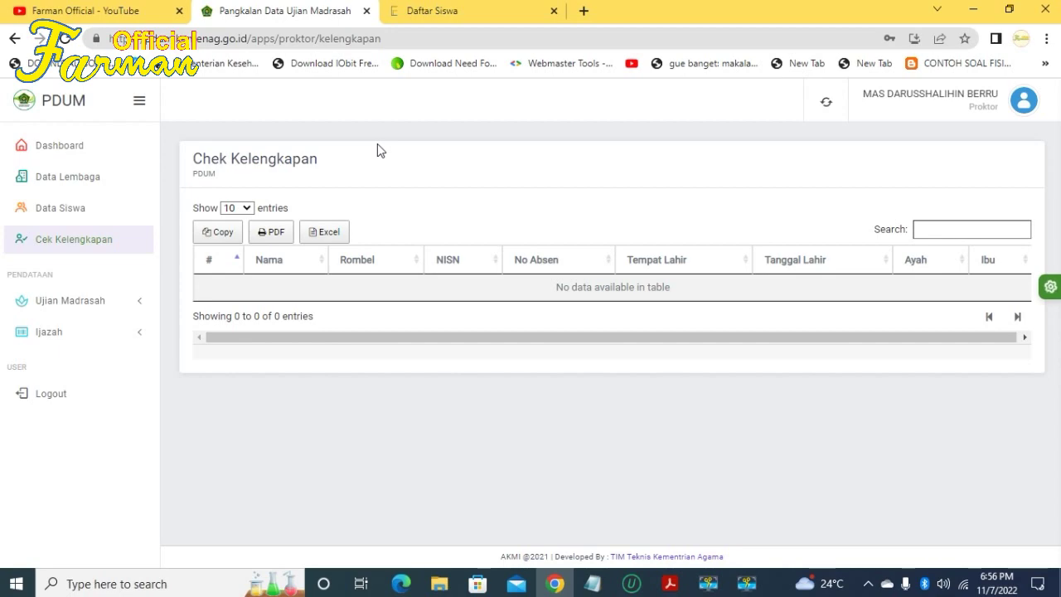
left_click(448, 12)
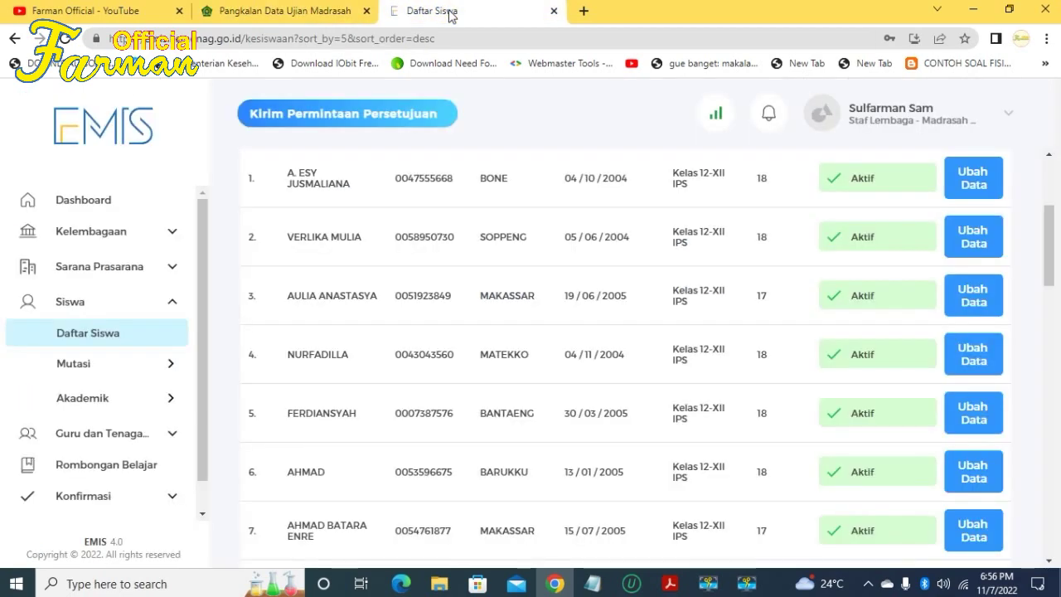
scroll(515, 293, "up", 3)
left_click(514, 294)
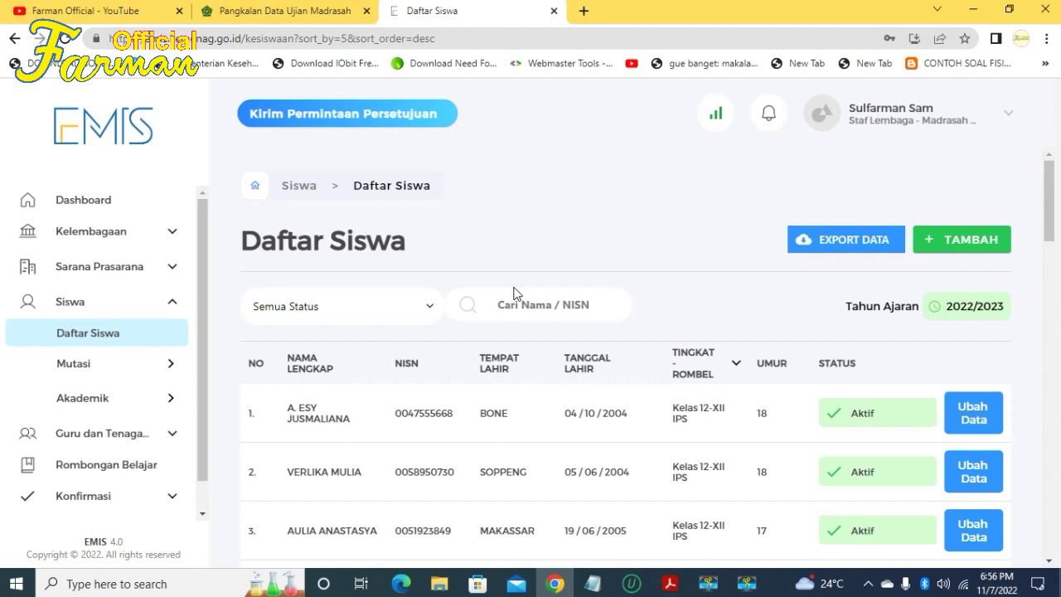
scroll(457, 357, "down", 2)
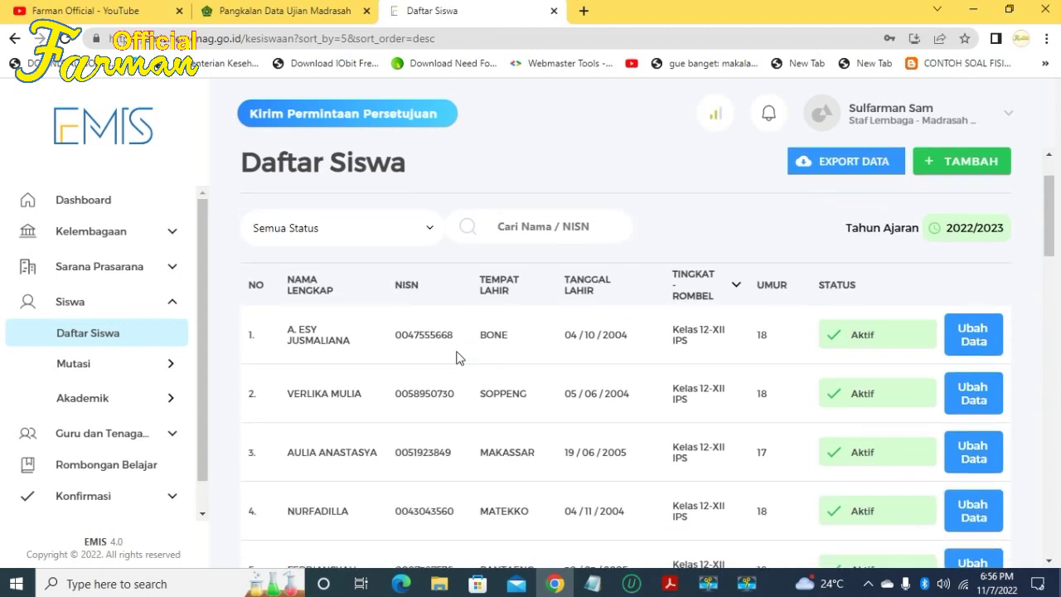
scroll(457, 357, "down", 1)
scroll(457, 349, "up", 4)
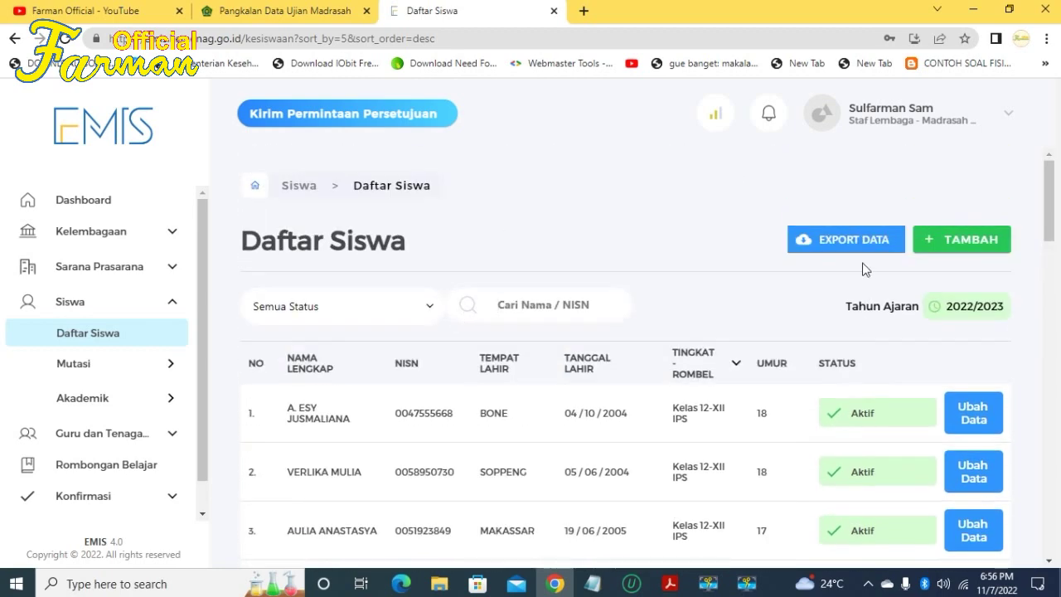
Step: Open the Verval Peserta Didik site in a new browser tab and log in with the prefilled credentials, choosing MAS DARUSSHALIHIN BERRU as Instansi
left_click(584, 11)
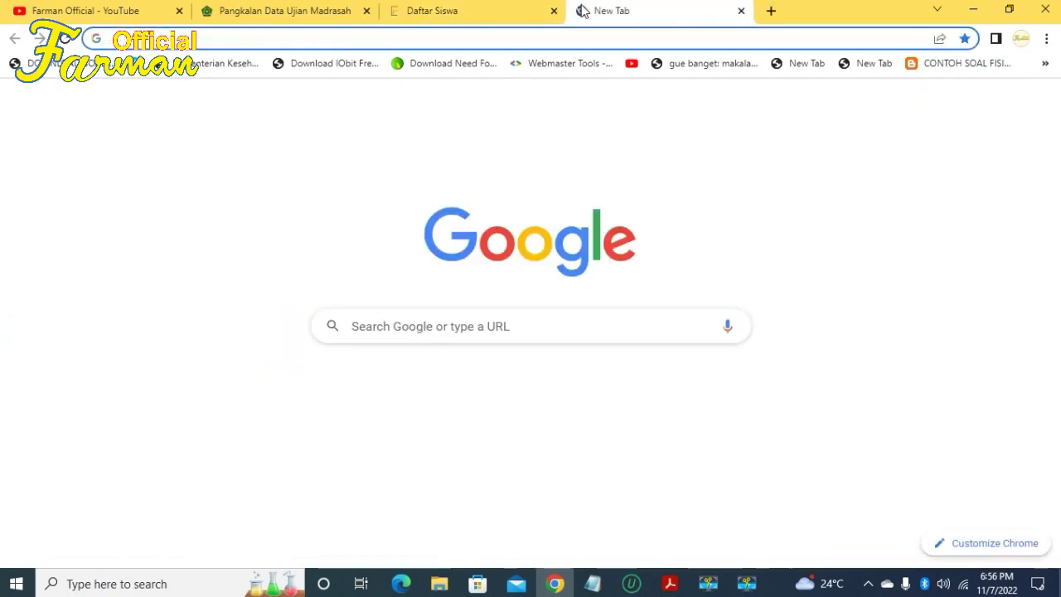
type("ver")
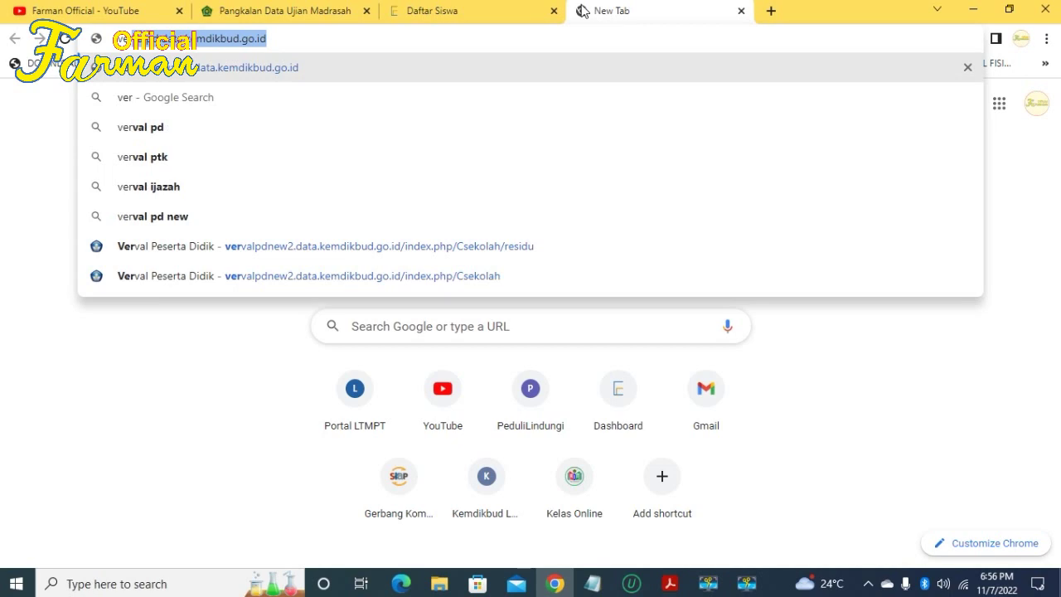
key("Return")
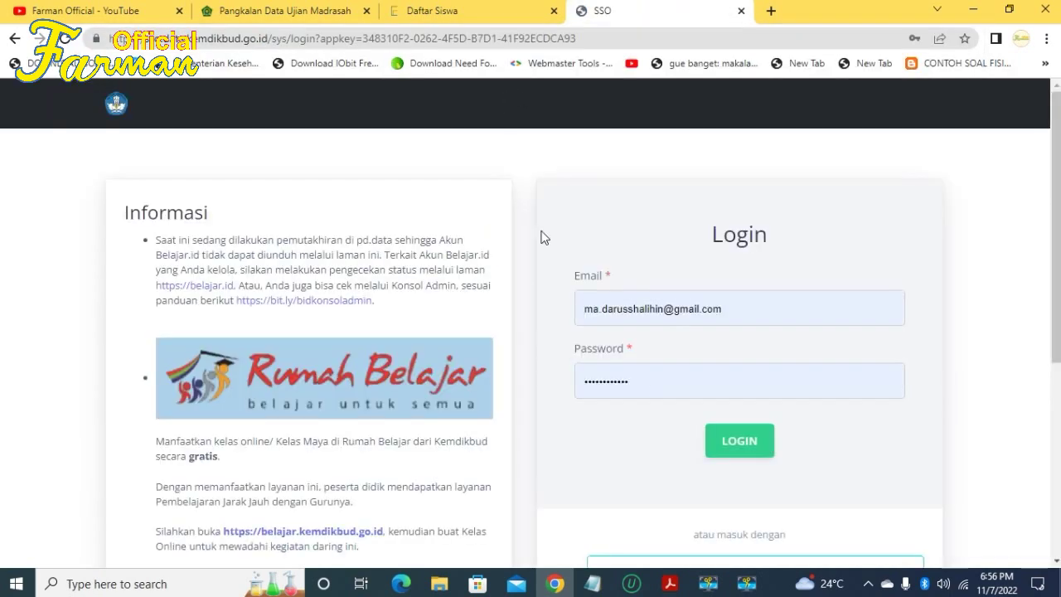
left_click(724, 456)
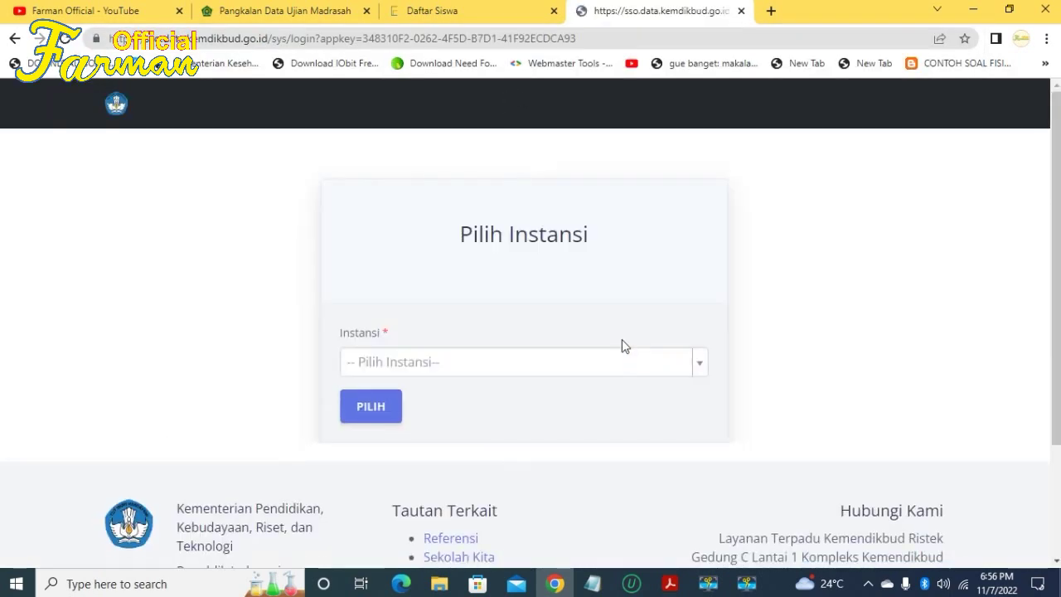
left_click(378, 364)
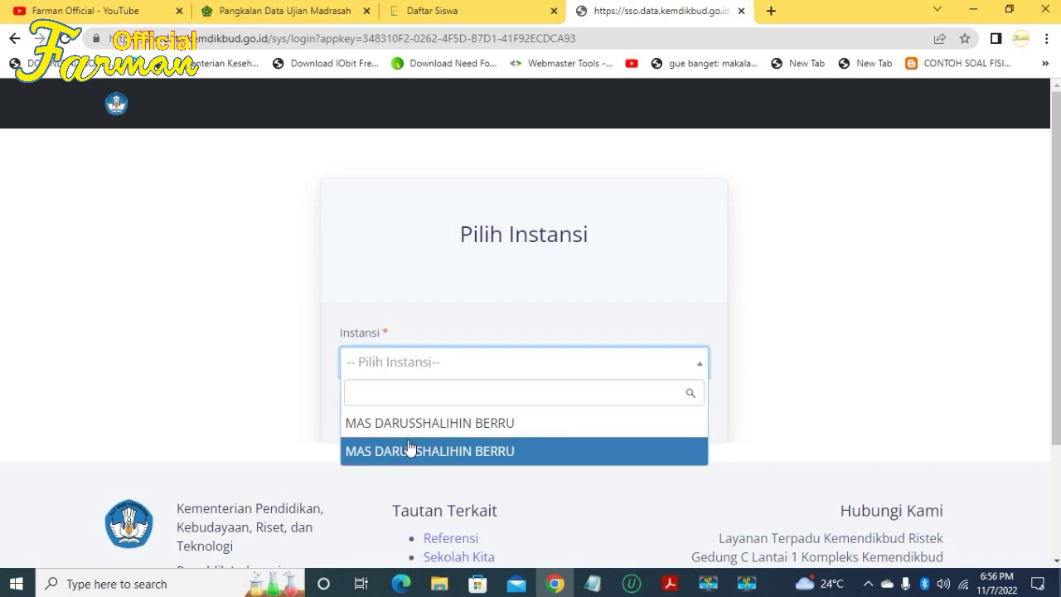
left_click(408, 424)
left_click(370, 408)
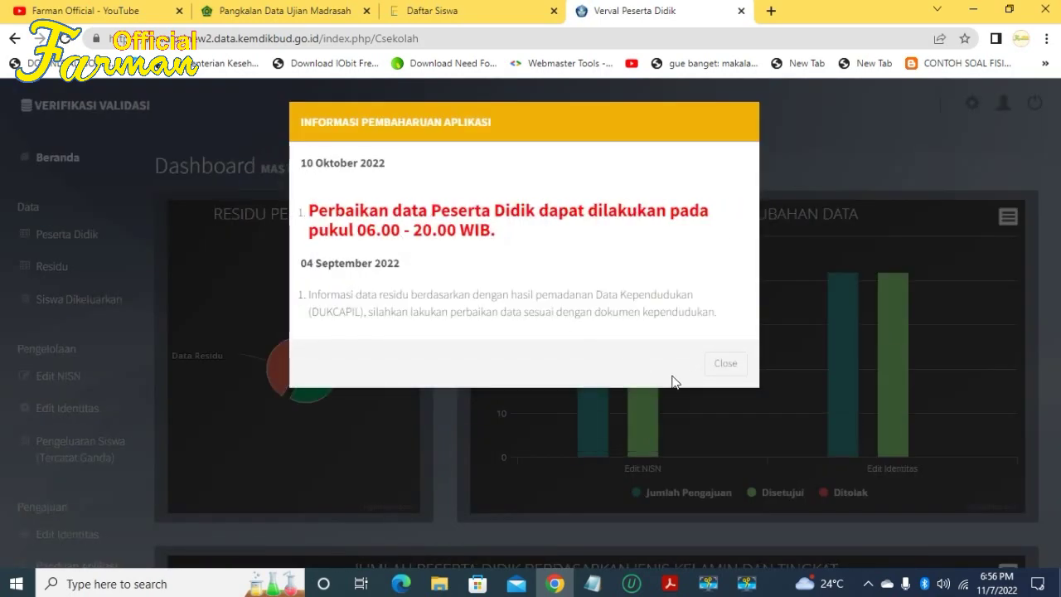
Step: Dismiss the application update notice and examine the Verval dashboard charts, including the student numbers by gender and grade level
left_click(723, 363)
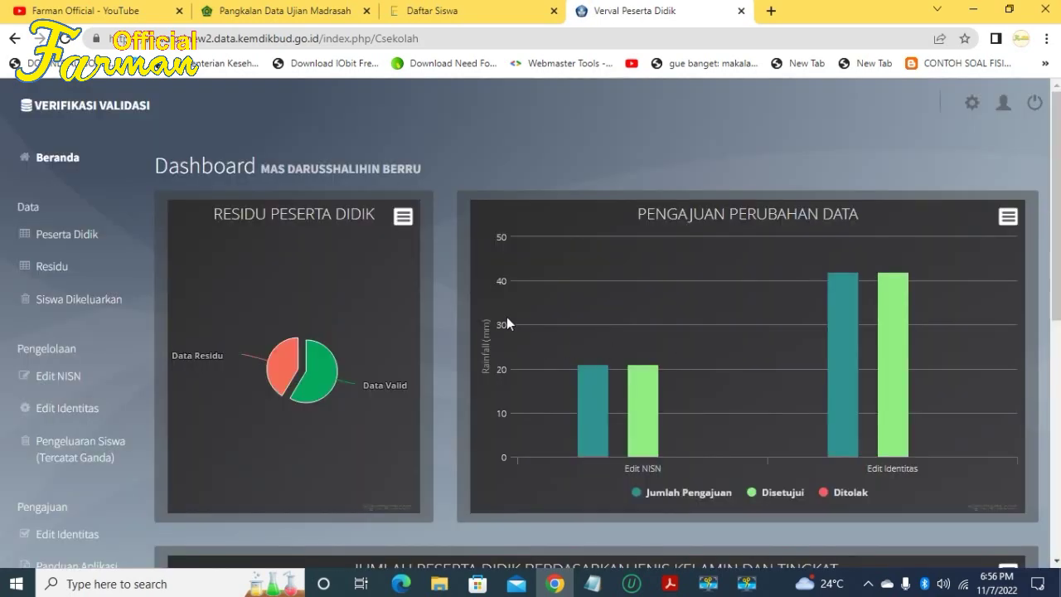
scroll(507, 323, "down", 6)
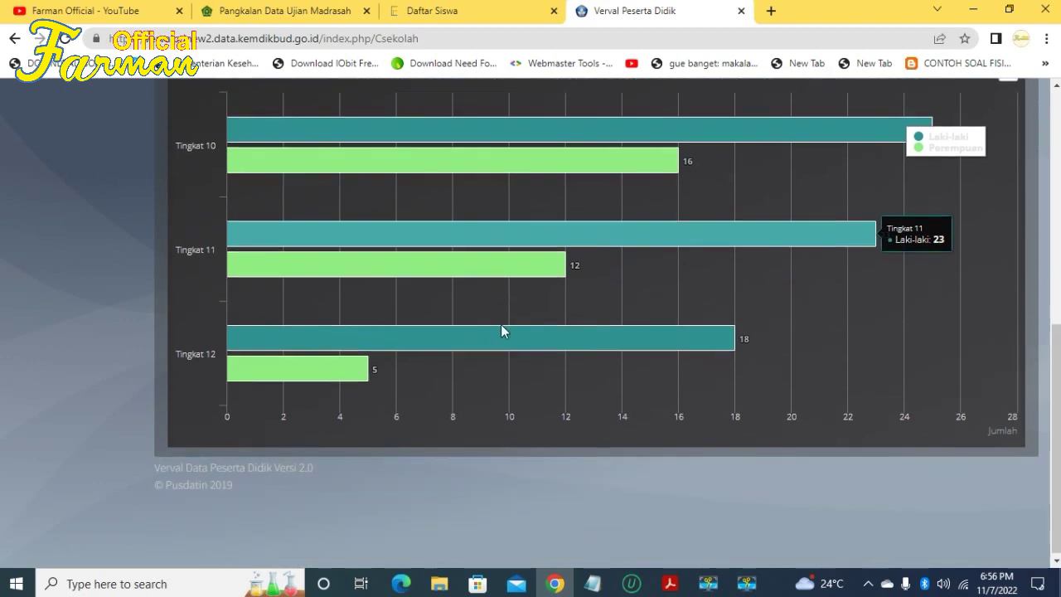
scroll(501, 331, "up", 6)
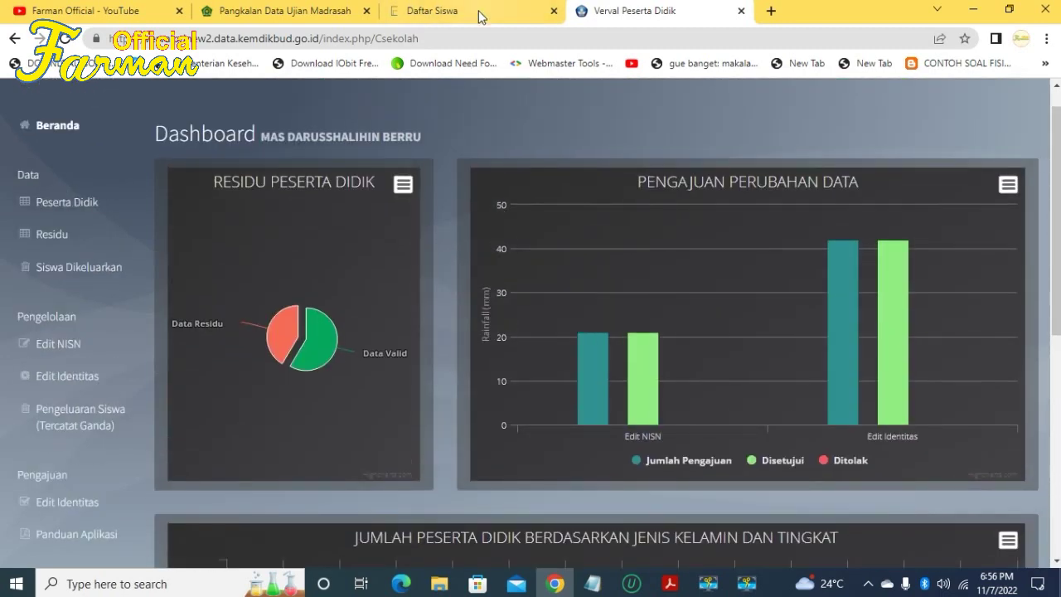
Step: Switch back to EMIS and examine Daftar Siswa through the last class 12 student, returning to the start of the list
left_click(480, 17)
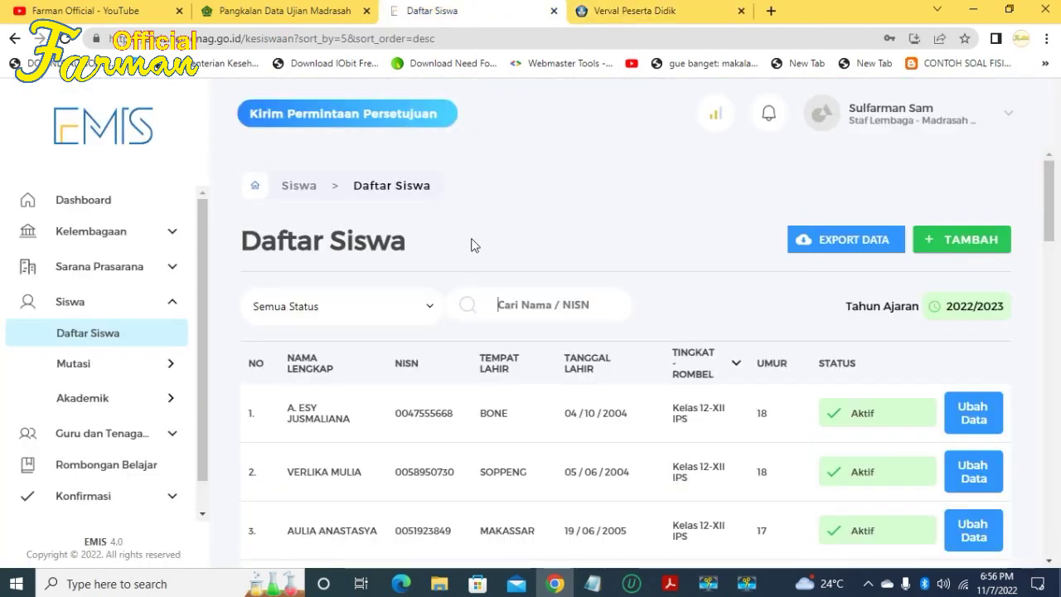
scroll(468, 299, "down", 3)
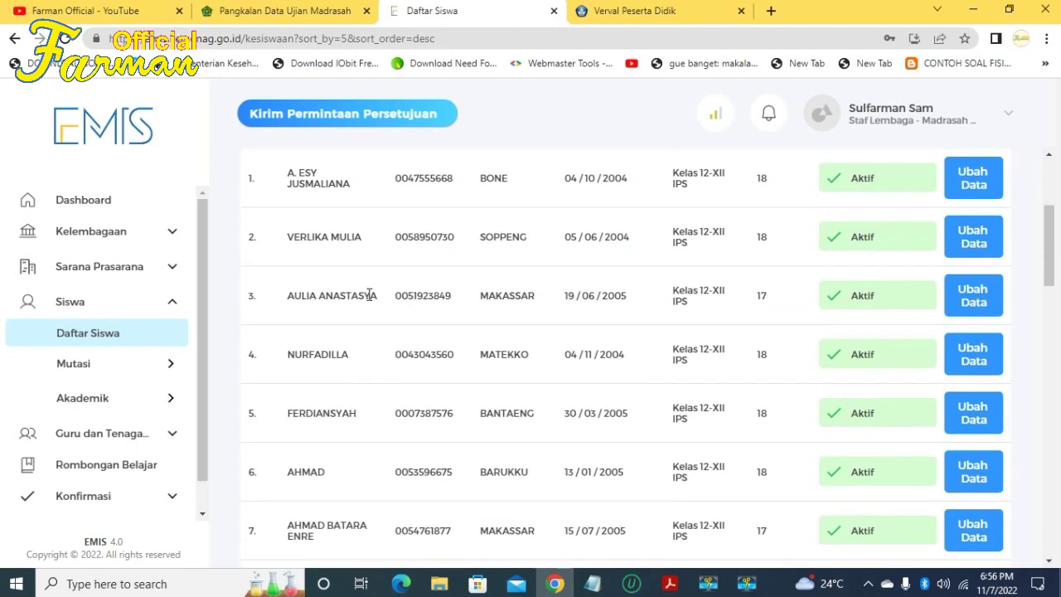
scroll(370, 295, "down", 6)
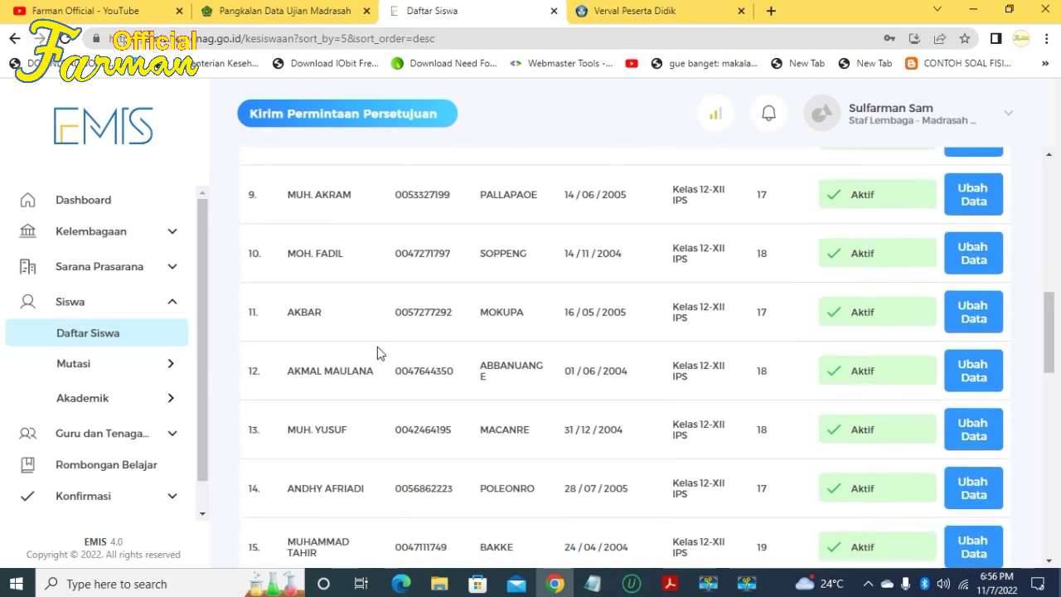
scroll(379, 356, "down", 1)
scroll(393, 372, "down", 2)
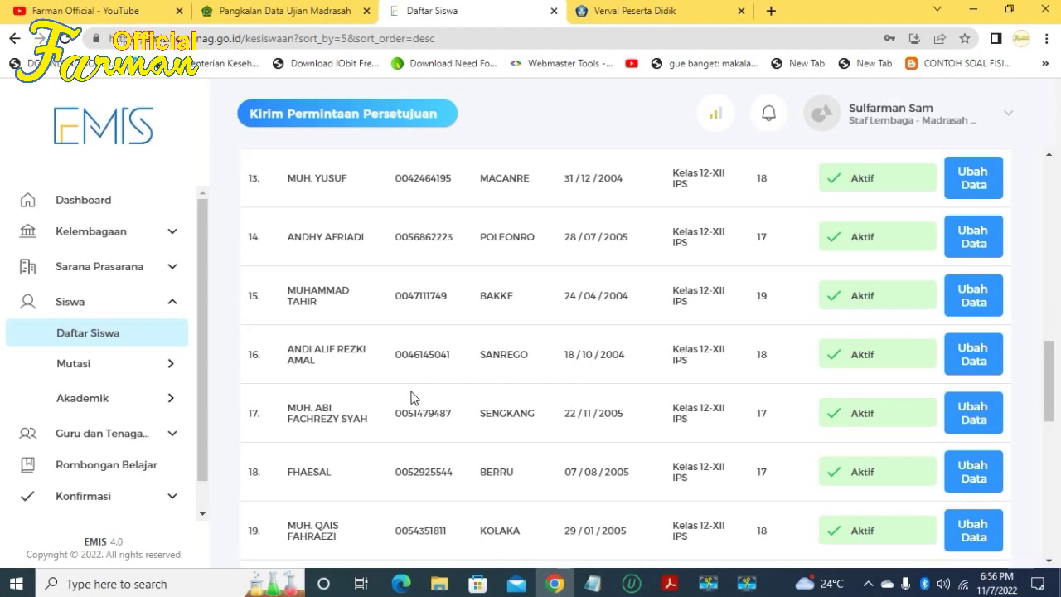
scroll(409, 398, "down", 6)
scroll(413, 394, "down", 3)
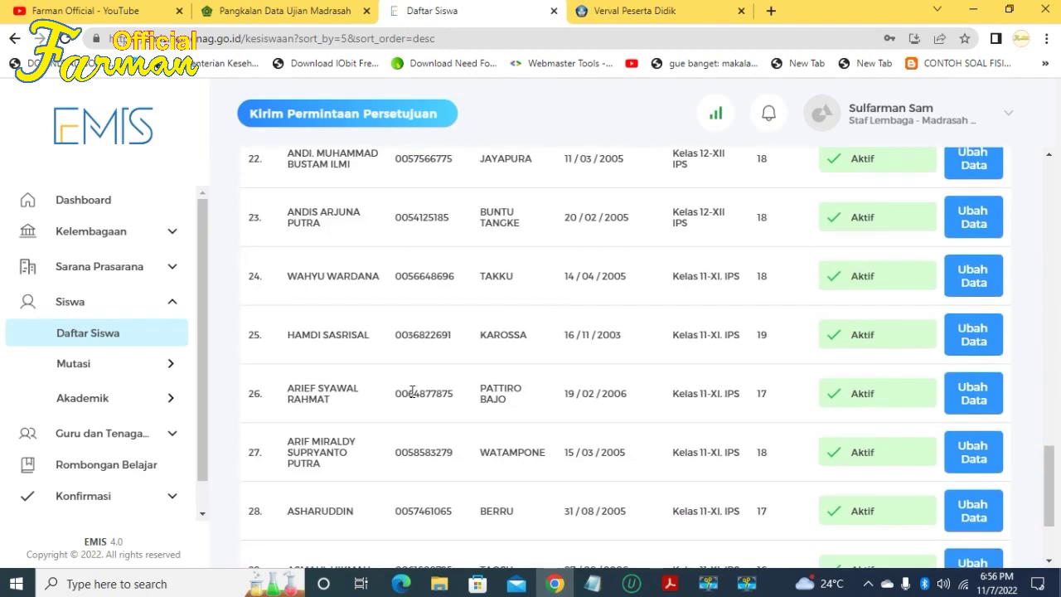
scroll(434, 417, "up", 1)
scroll(436, 418, "up", 15)
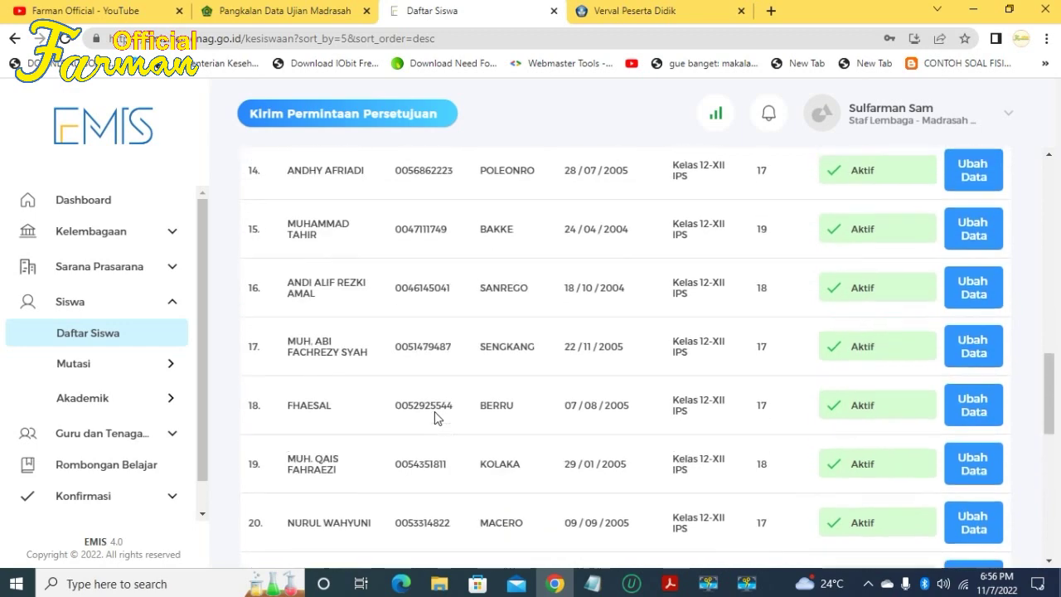
scroll(437, 412, "up", 3)
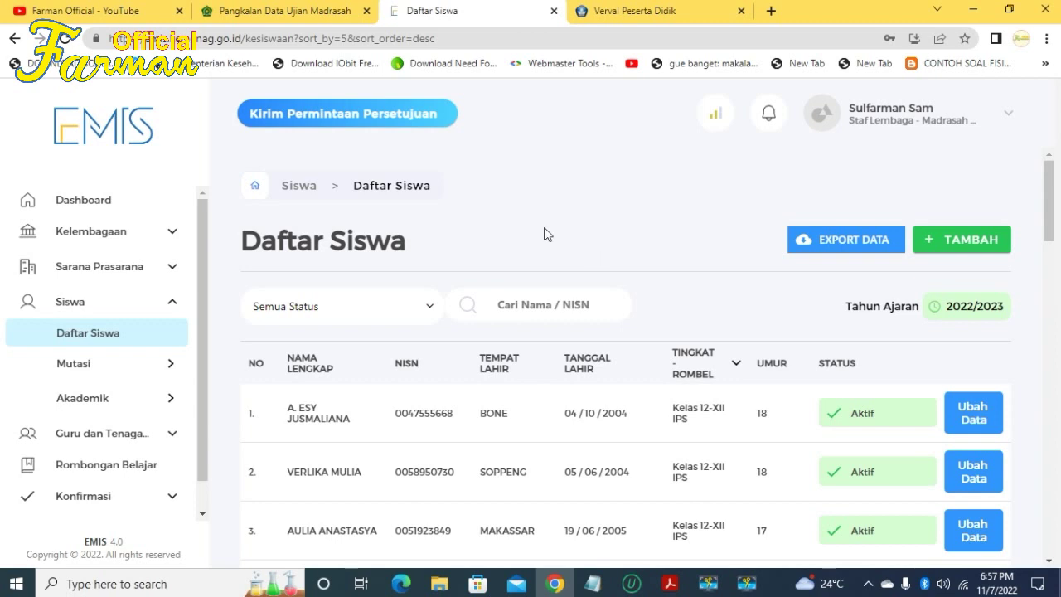
Step: Switch to PDUM and examine the Data Siswa page and the Dashboard's final-class registration notice, ending on Data Siswa
left_click(273, 13)
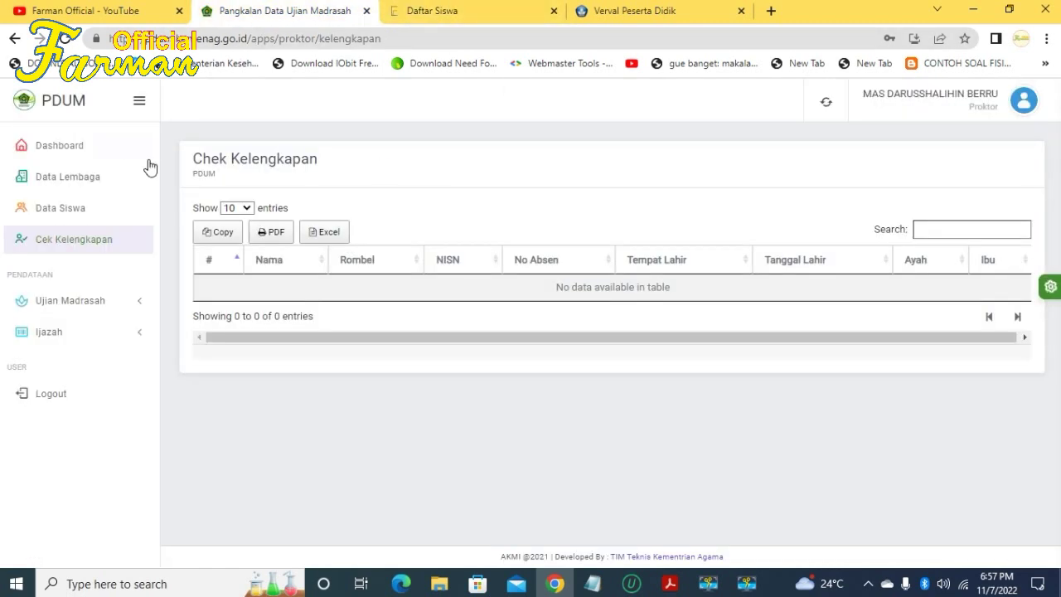
left_click(107, 209)
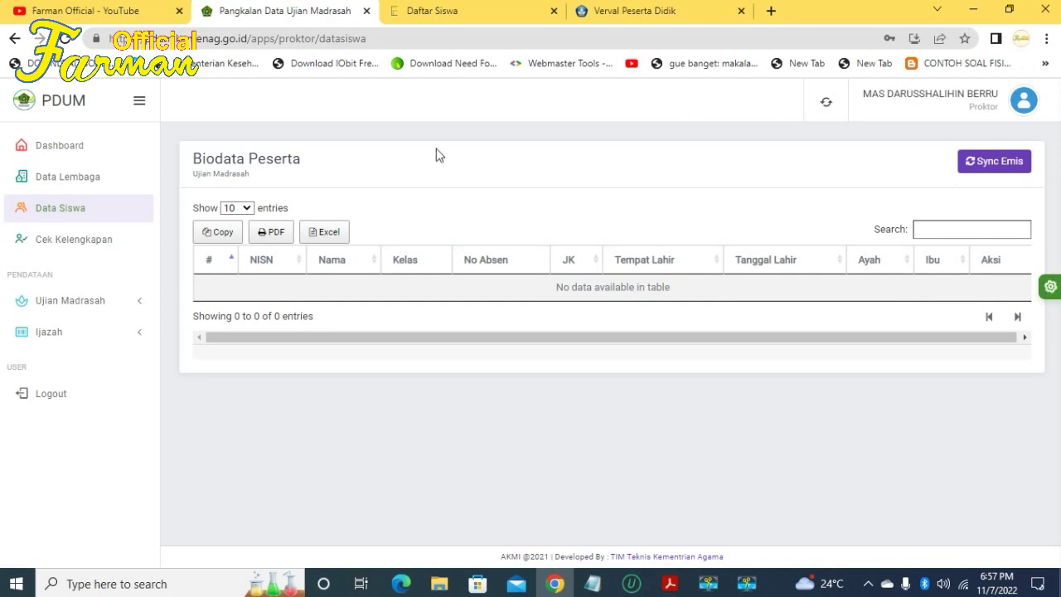
left_click(36, 152)
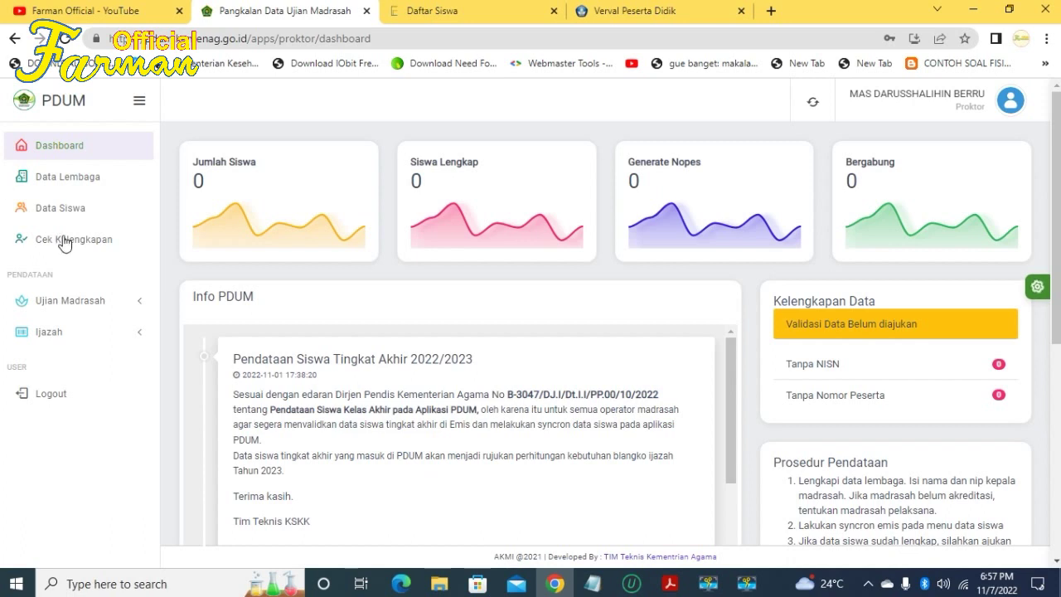
left_click(66, 208)
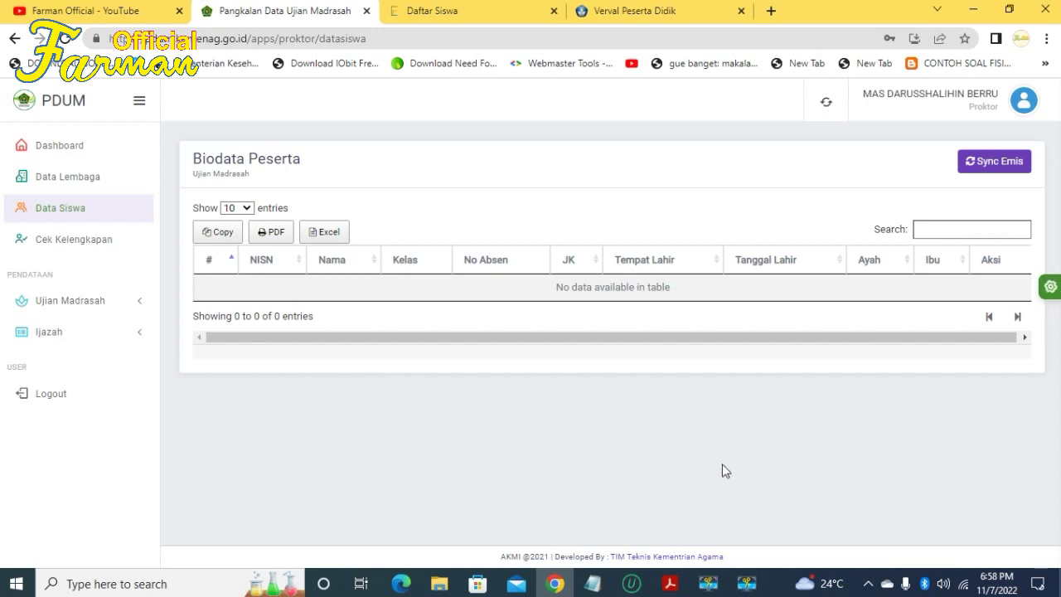
Step: Examine the Data Alumni and Nomor Seri pages of PDUM's Ijazah section, and return to the Dashboard
left_click(83, 339)
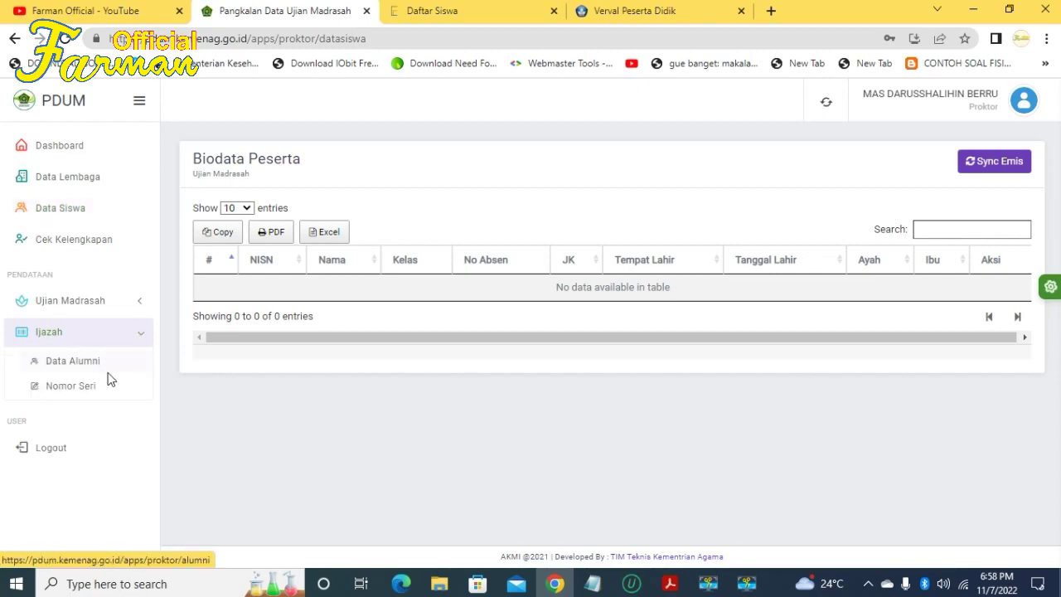
left_click(90, 373)
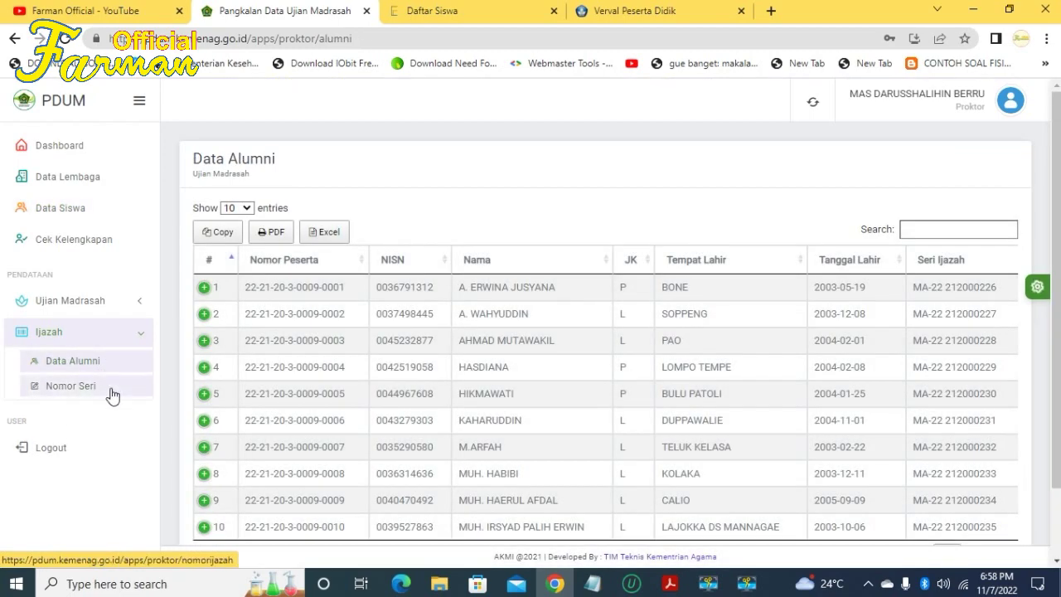
left_click(107, 389)
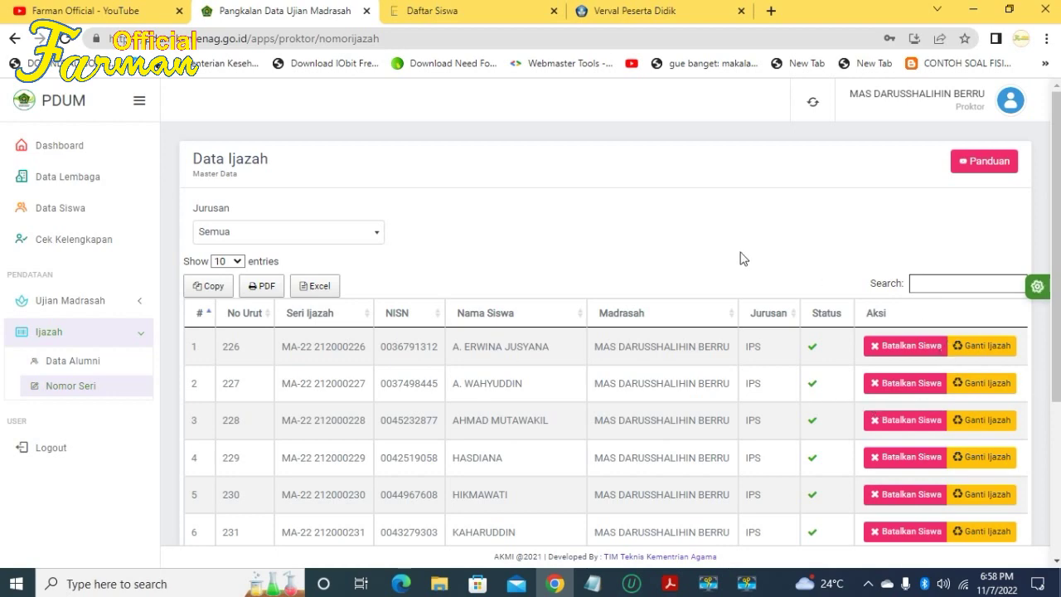
scroll(673, 262, "down", 3)
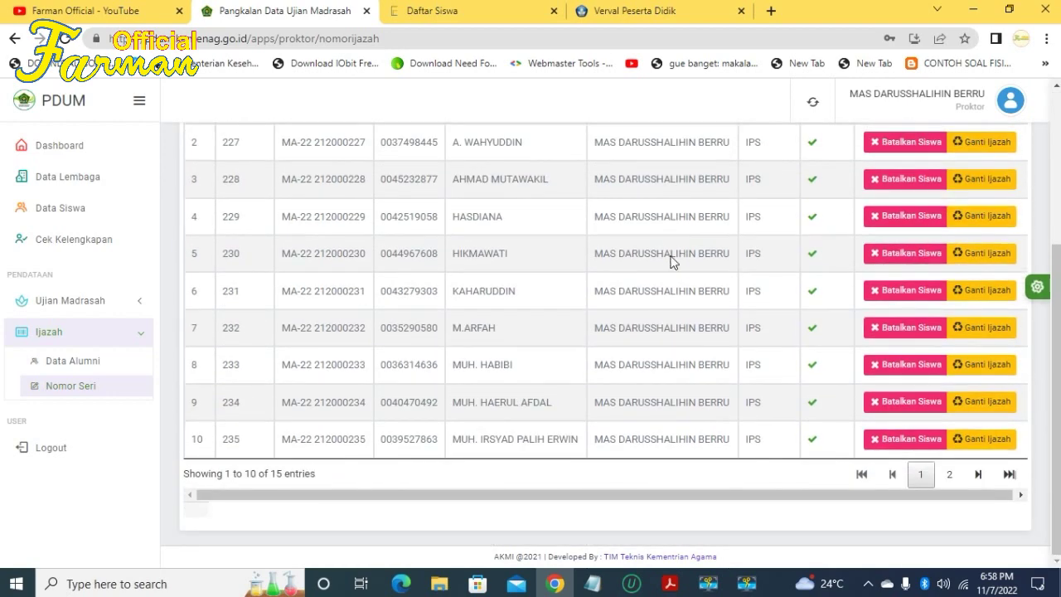
scroll(673, 262, "up", 3)
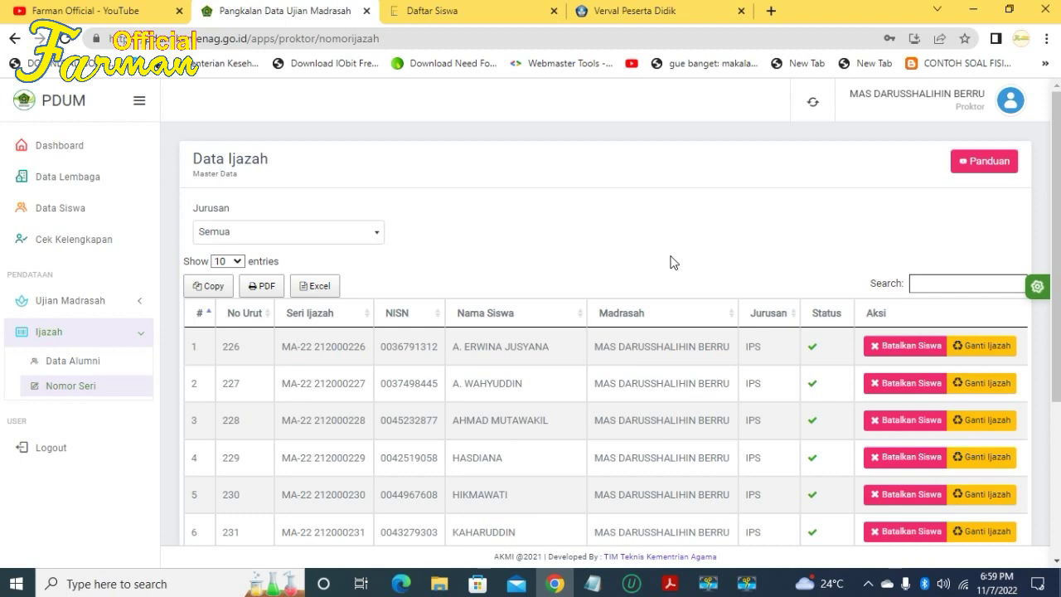
left_click(81, 152)
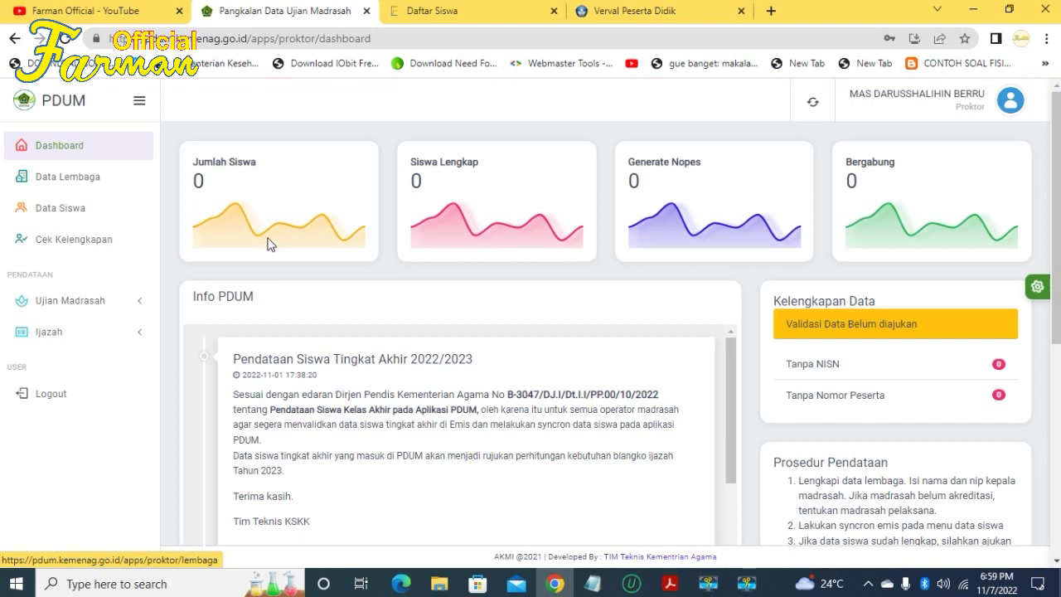